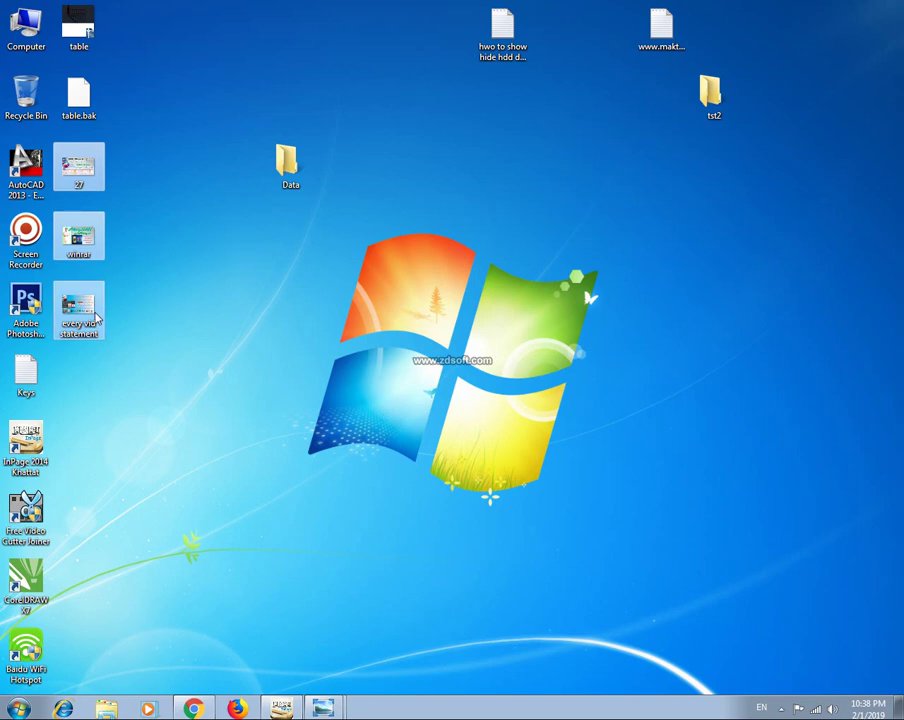
Paste the three copied images into the desktop Data folder and close it.
{"action": "double_click", "coordinate": [288, 165]}
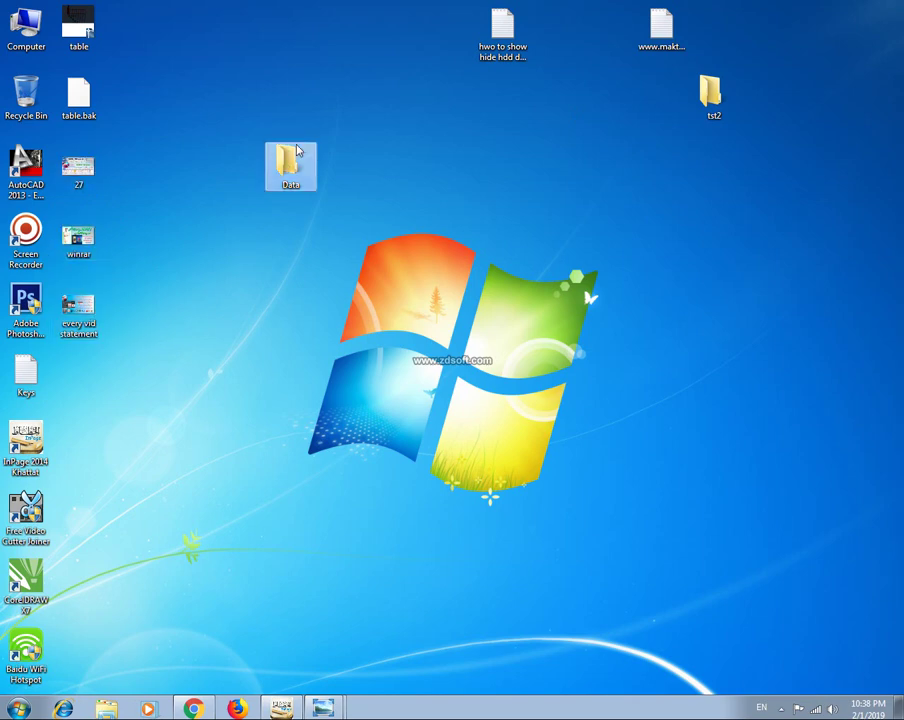
{"action": "right_click", "coordinate": [335, 237]}
{"action": "left_click", "coordinate": [360, 330]}
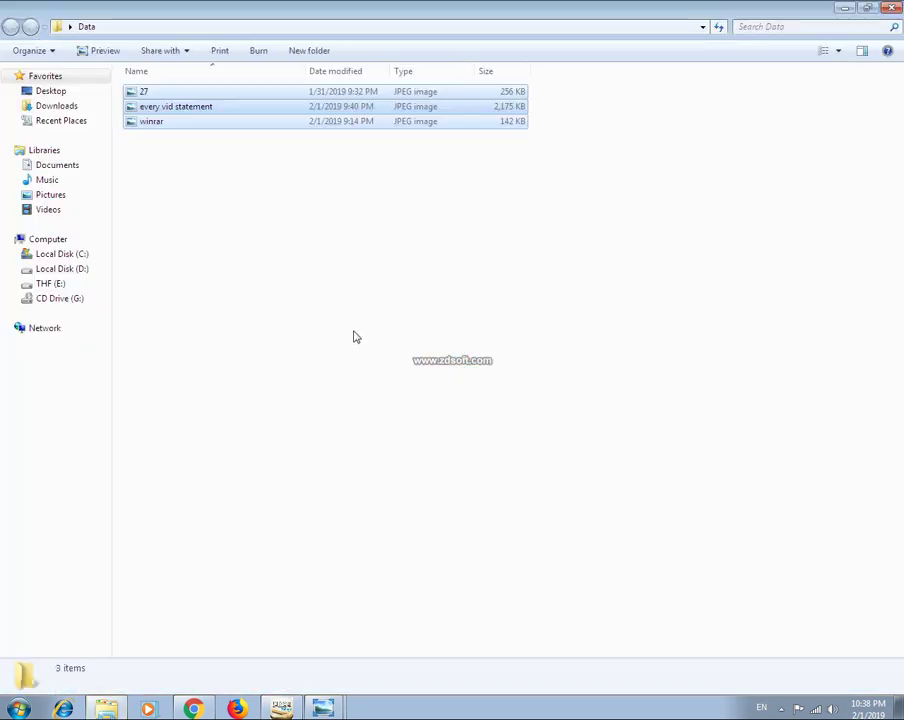
{"action": "left_click", "coordinate": [254, 188]}
{"action": "key", "text": "alt+F4"}
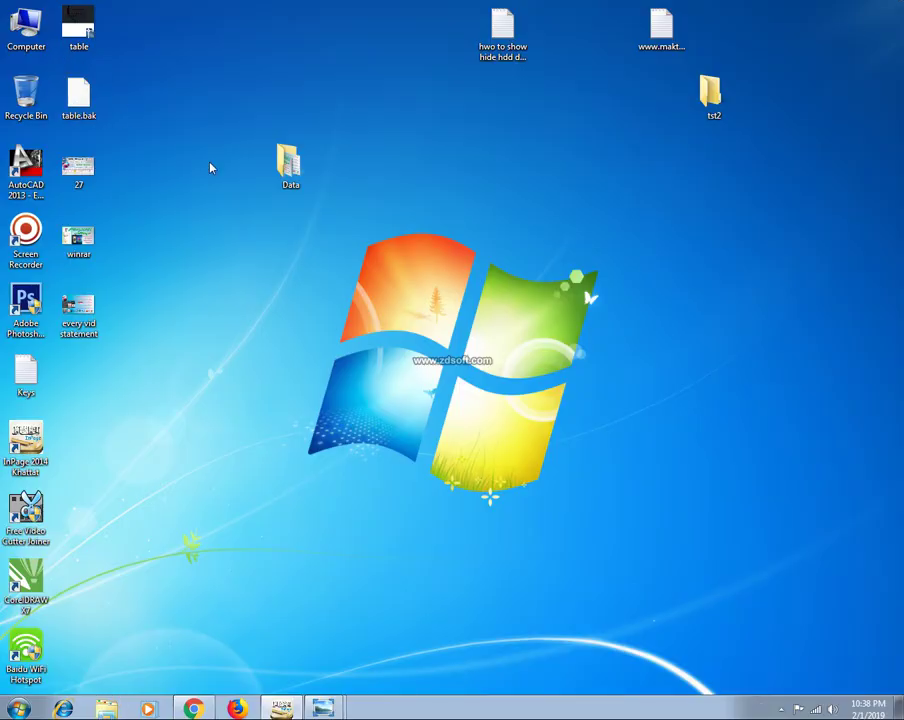
Browse THF (E:) > My Channel > 3 PC Tips Videos and select the pc convert to wifi hotspot video.
{"action": "double_click", "coordinate": [26, 25]}
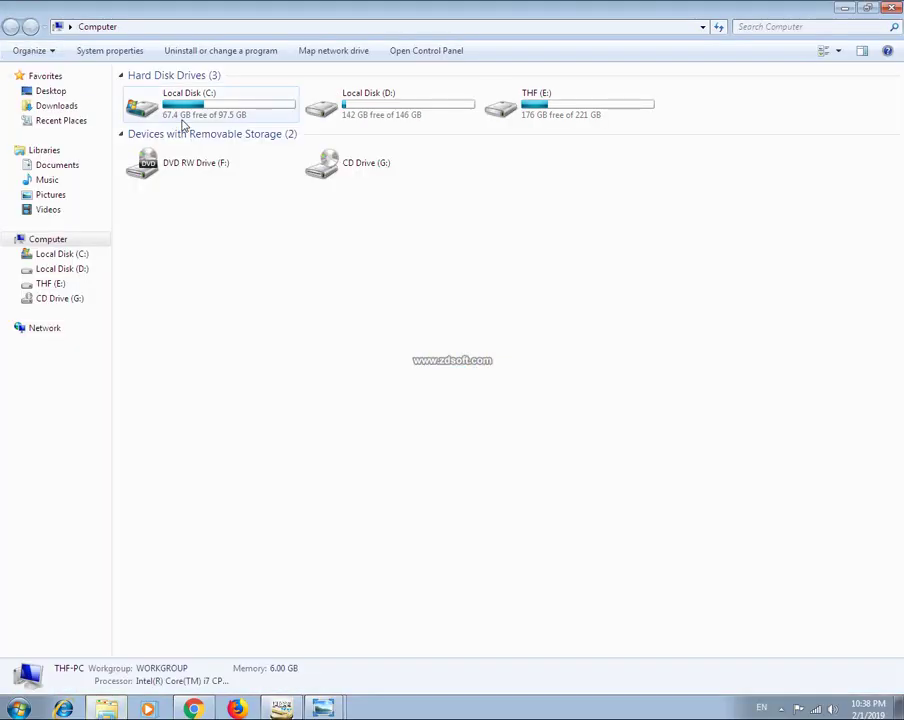
{"action": "double_click", "coordinate": [543, 120]}
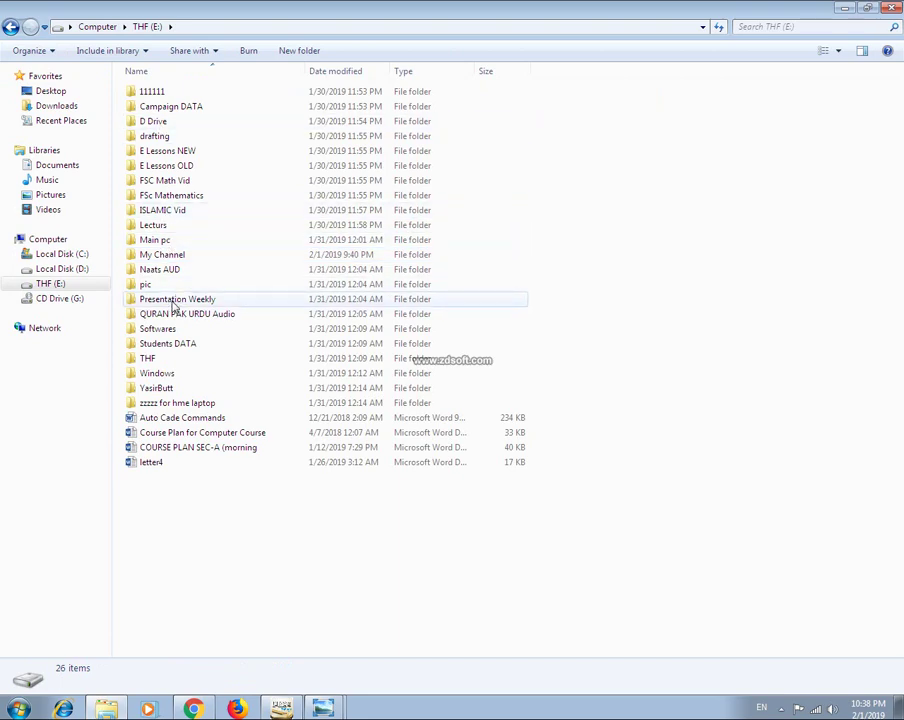
{"action": "double_click", "coordinate": [176, 257]}
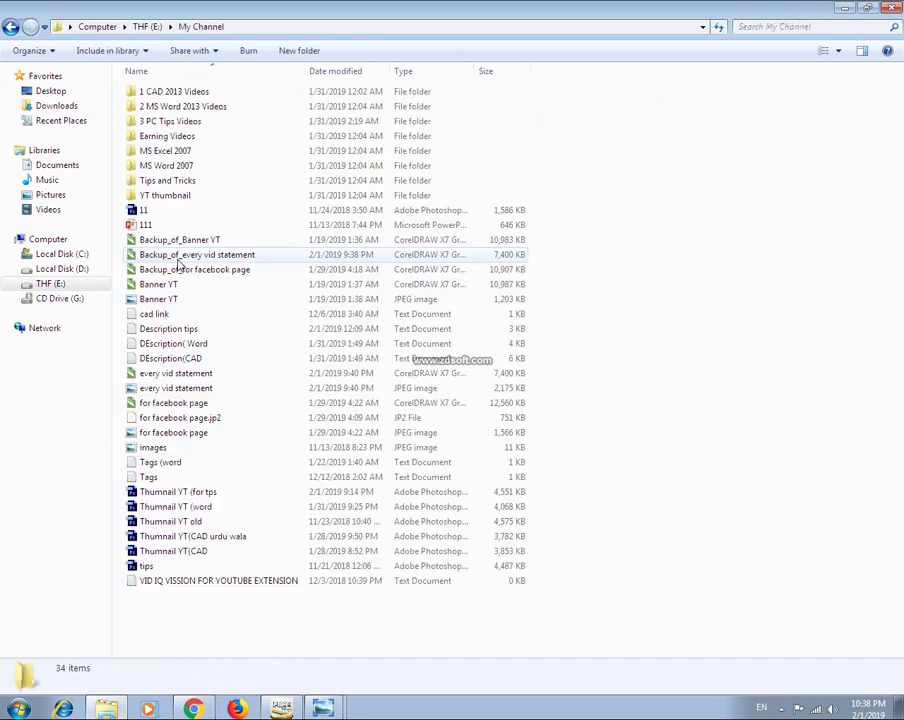
{"action": "left_click", "coordinate": [182, 108]}
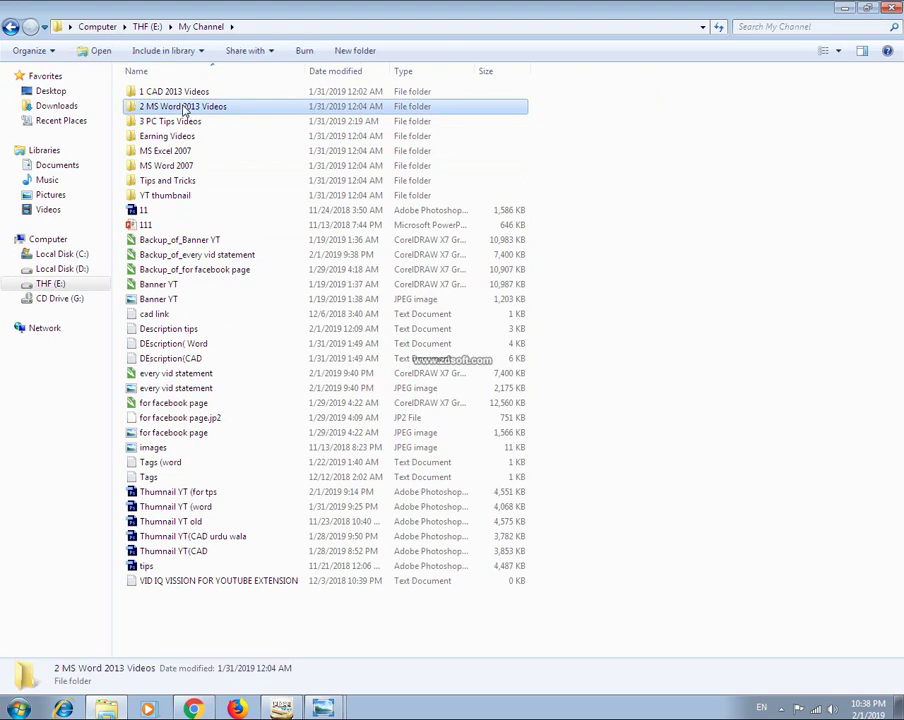
{"action": "double_click", "coordinate": [182, 122]}
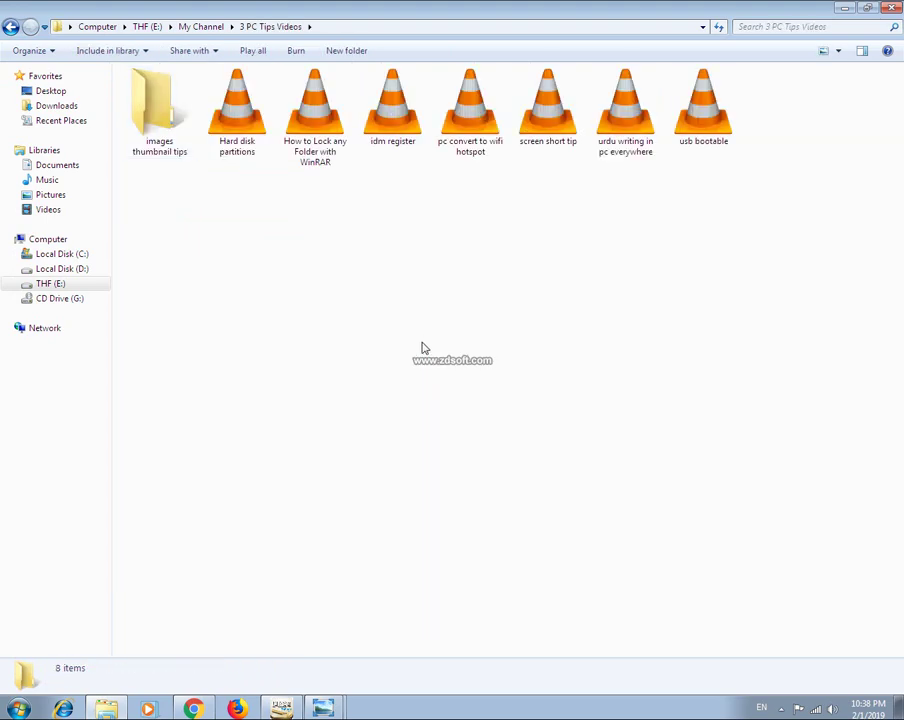
{"action": "left_click", "coordinate": [12, 27]}
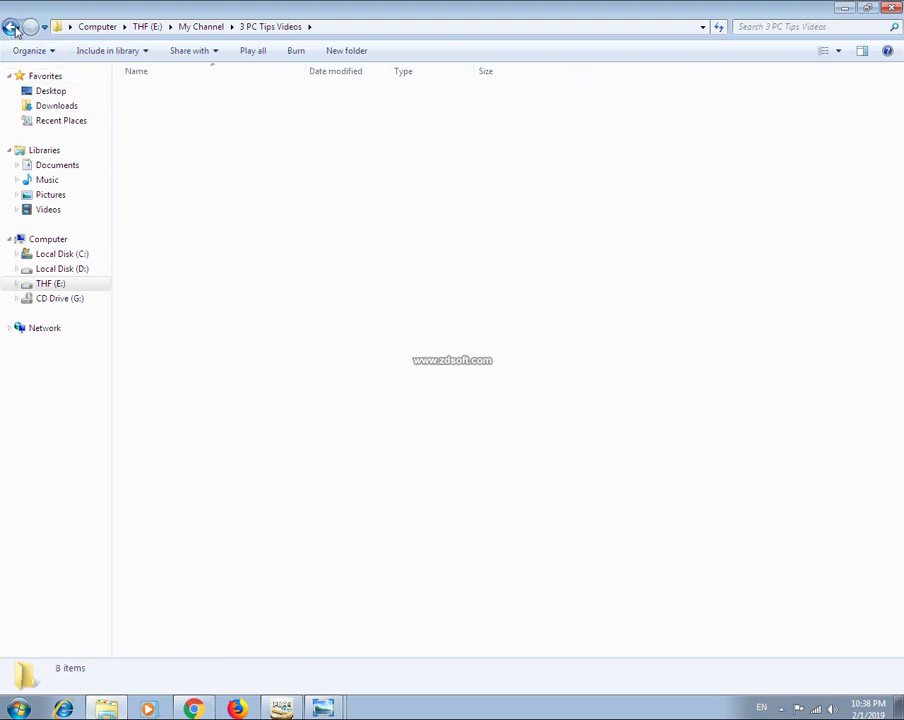
{"action": "double_click", "coordinate": [186, 104]}
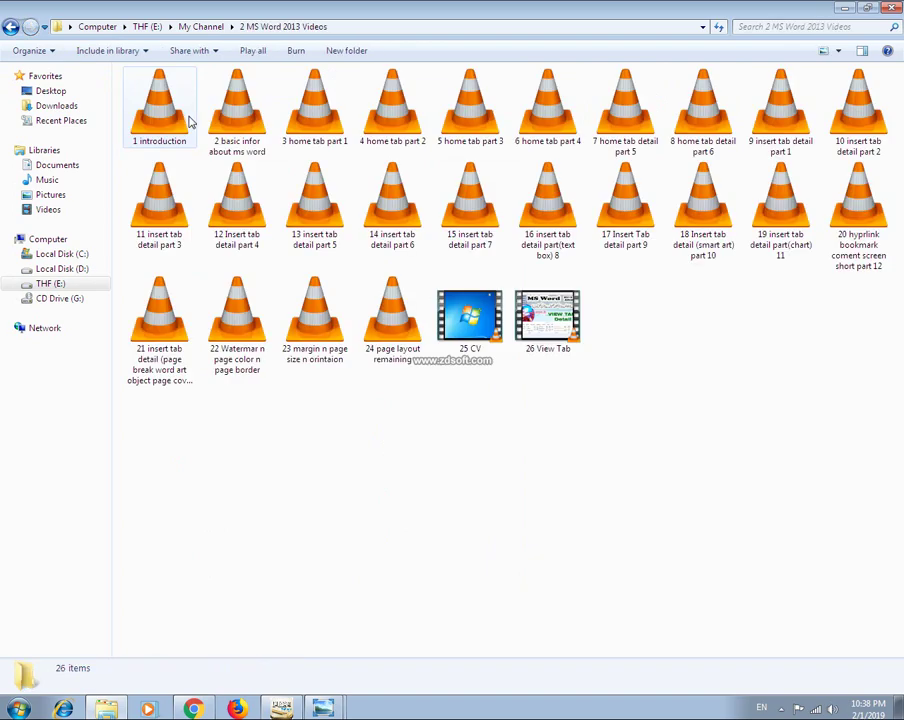
{"action": "left_click", "coordinate": [10, 28]}
{"action": "double_click", "coordinate": [198, 91]}
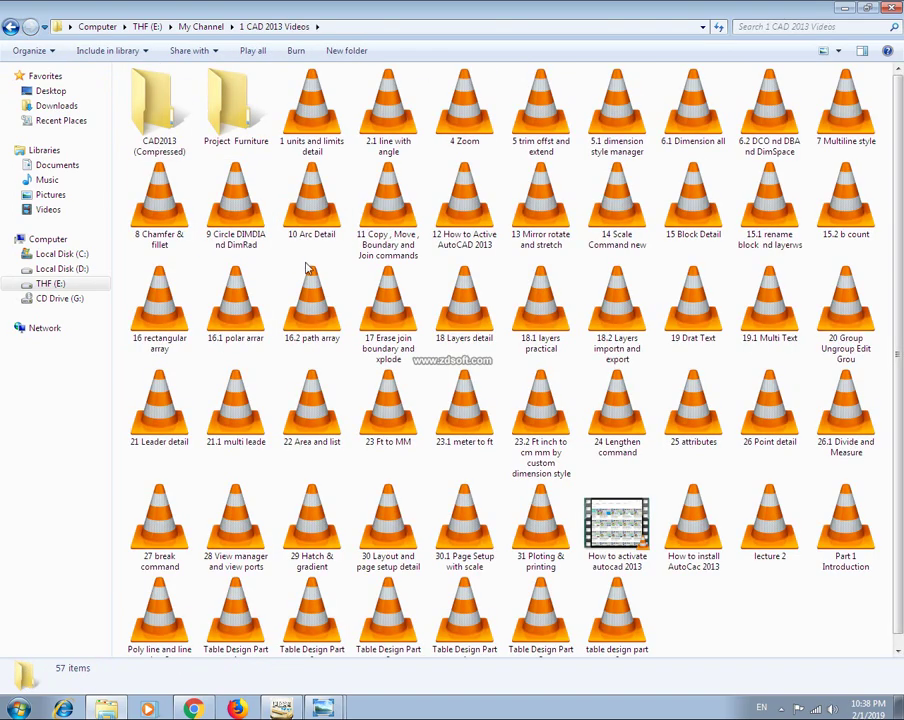
{"action": "left_click", "coordinate": [8, 27]}
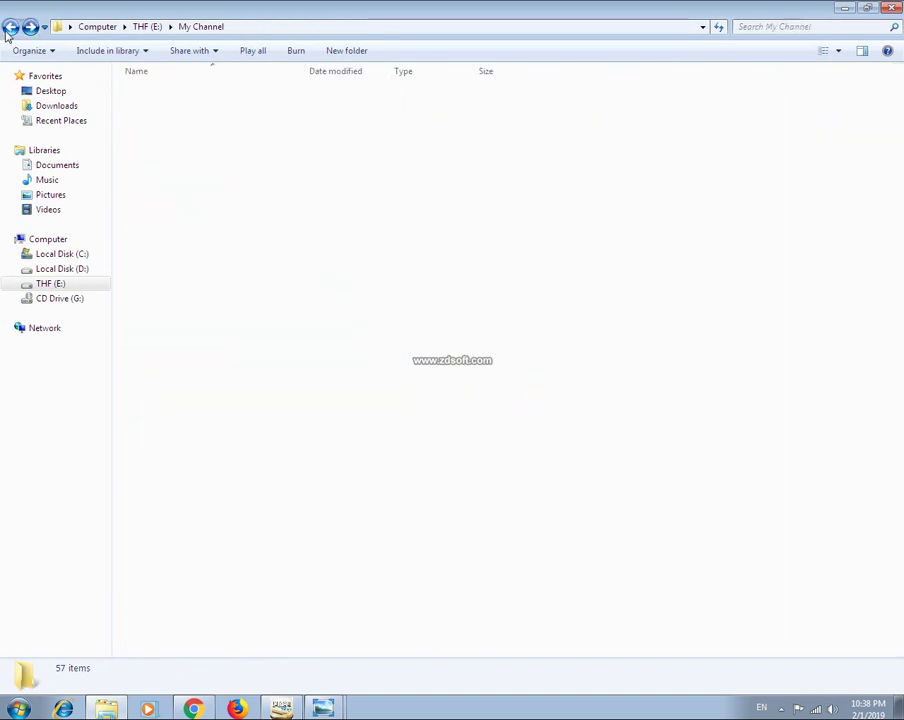
{"action": "left_click", "coordinate": [184, 123]}
{"action": "double_click", "coordinate": [184, 126]}
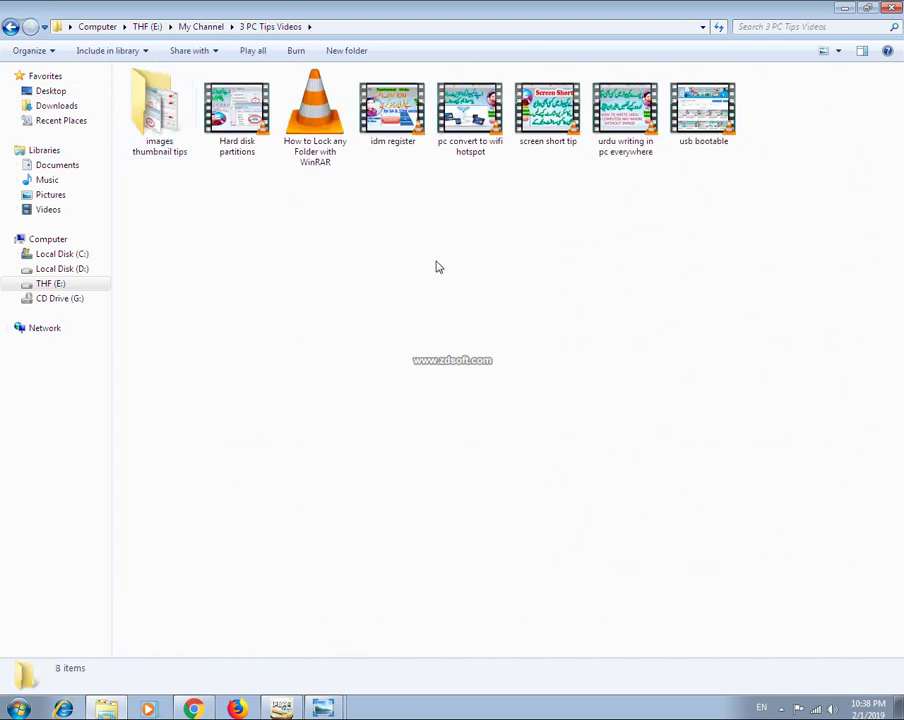
{"action": "left_click", "coordinate": [455, 160]}
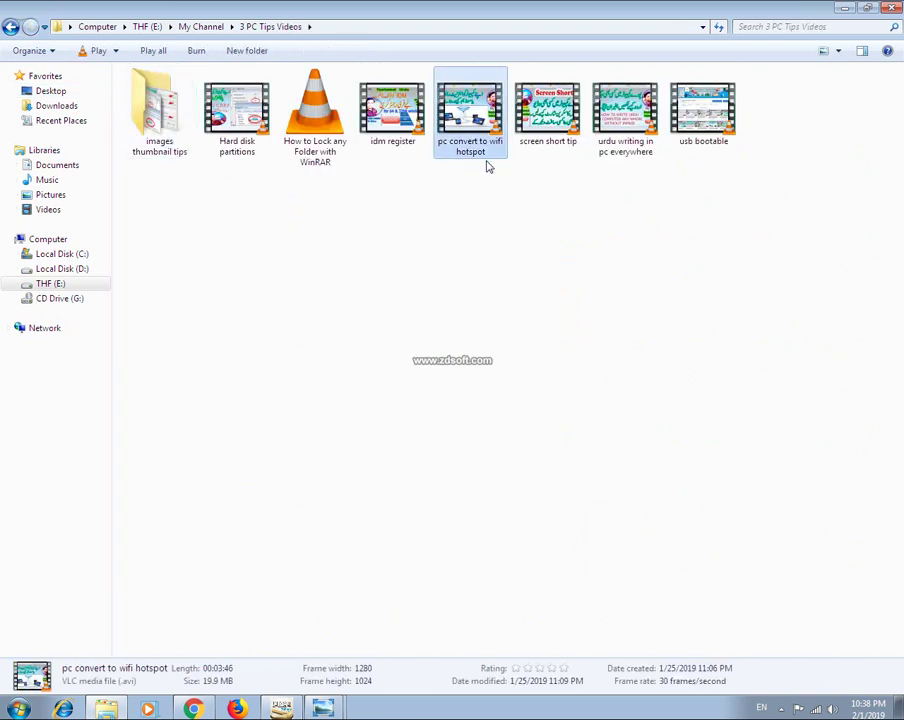
Paste the video into the desktop Data folder, close it, and refresh the desktop.
{"action": "left_click", "coordinate": [845, 7]}
{"action": "double_click", "coordinate": [289, 161]}
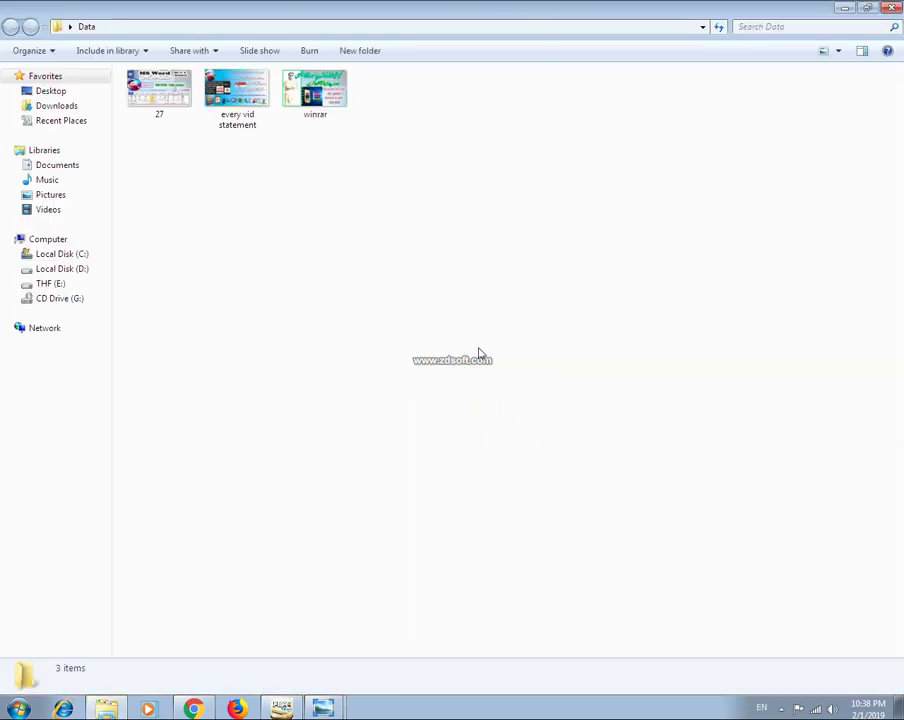
{"action": "key", "text": "ctrl+v"}
{"action": "left_click", "coordinate": [312, 150]}
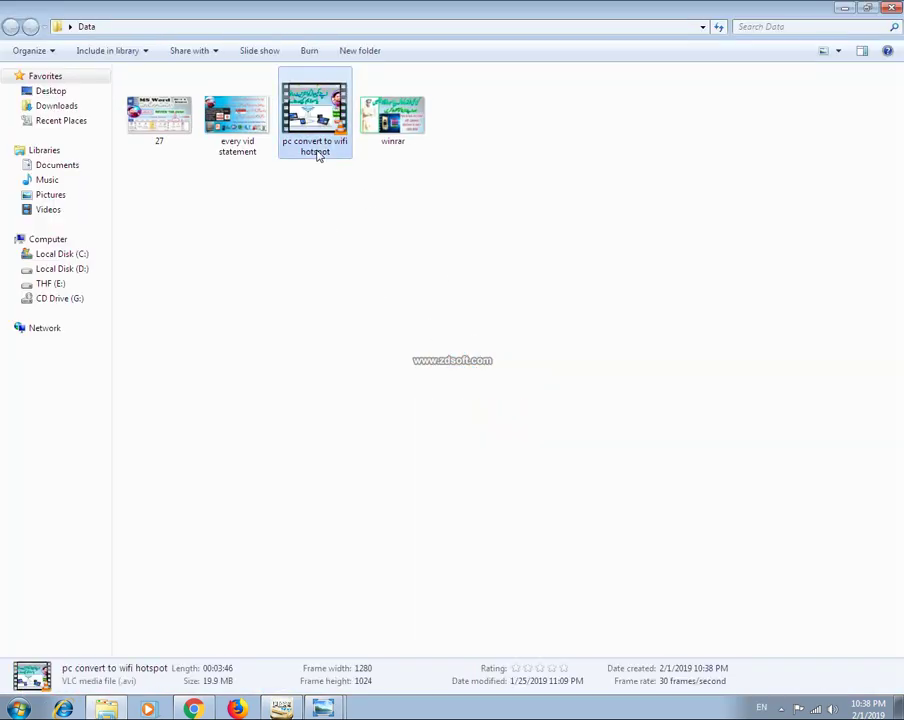
{"action": "left_click", "coordinate": [891, 7]}
{"action": "left_click", "coordinate": [300, 163]}
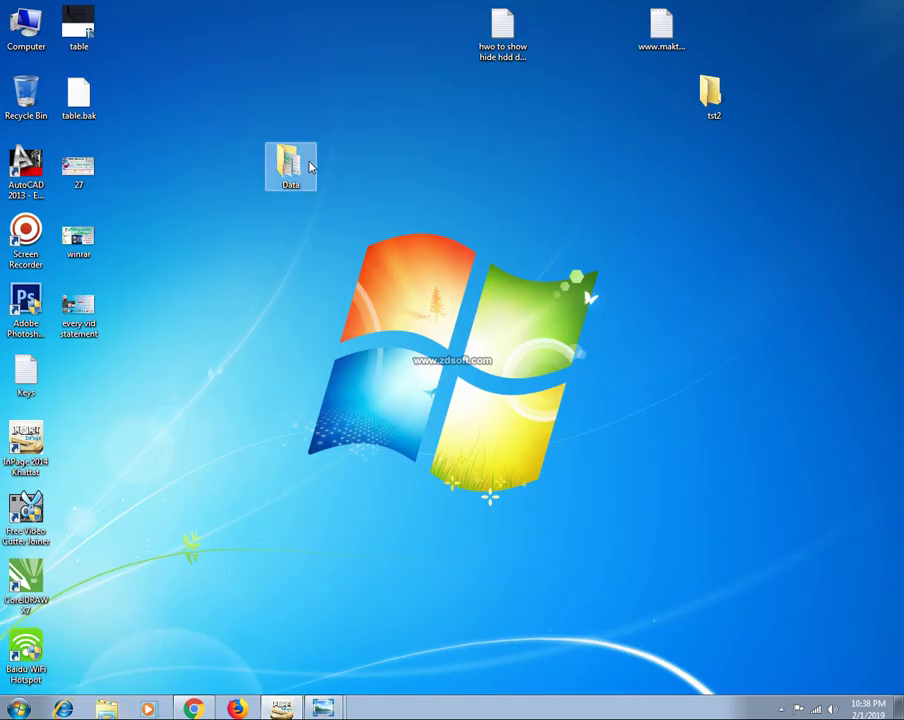
{"action": "right_click", "coordinate": [153, 116]}
{"action": "left_click", "coordinate": [190, 154]}
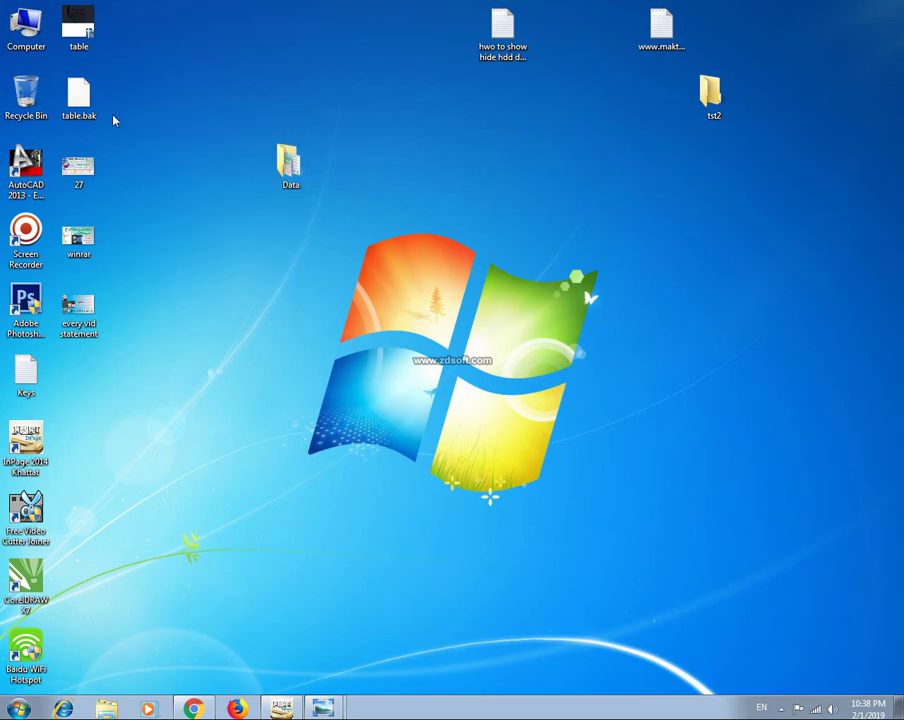
Open the Softwares folder on the THF (E:) drive.
{"action": "double_click", "coordinate": [28, 45]}
{"action": "double_click", "coordinate": [515, 110]}
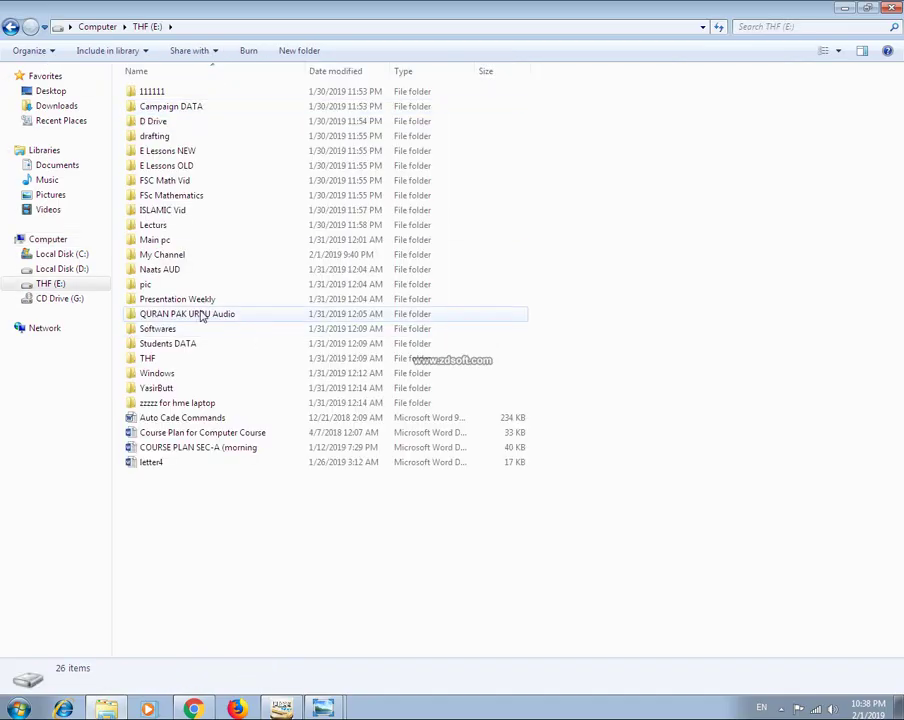
{"action": "double_click", "coordinate": [171, 371]}
{"action": "left_click", "coordinate": [11, 26]}
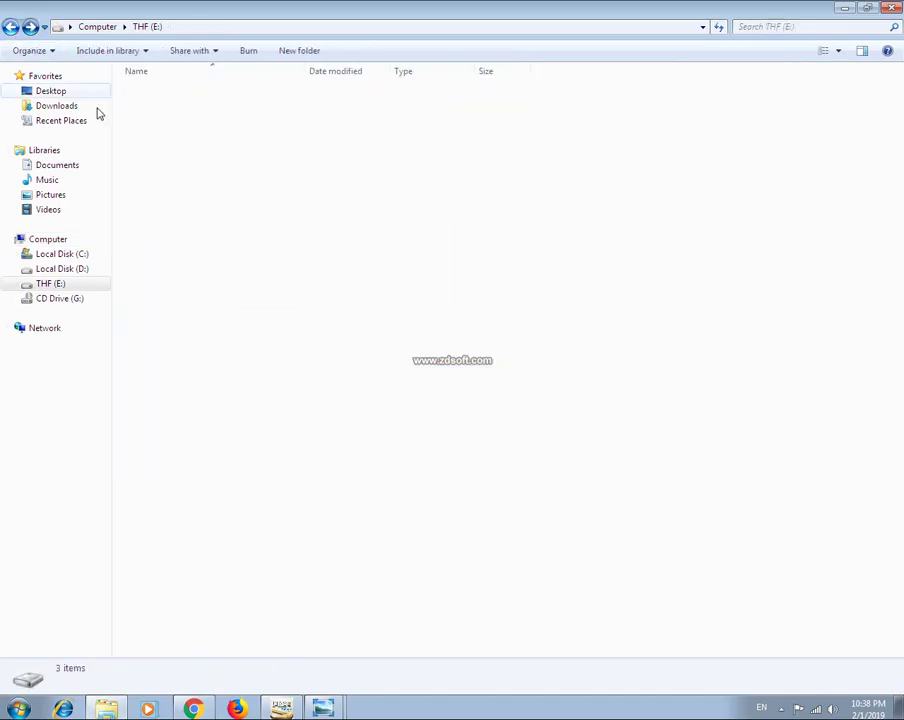
{"action": "left_click", "coordinate": [170, 329]}
{"action": "double_click", "coordinate": [172, 329]}
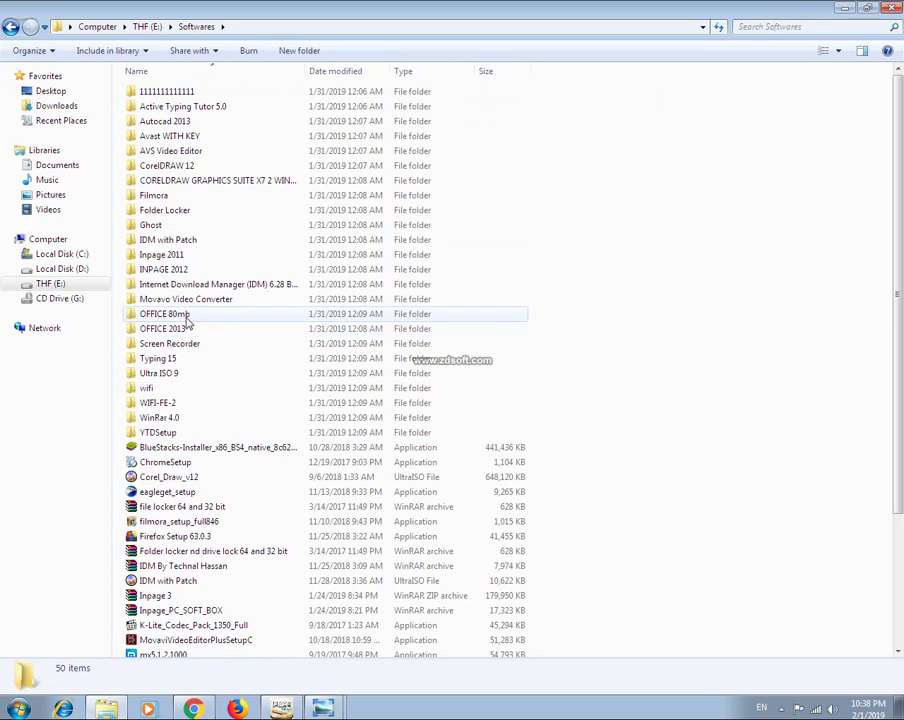
Run the wrar550 installer and install WinRAR 5.50 with the default options.
{"action": "left_click", "coordinate": [182, 299]}
{"action": "left_click", "coordinate": [200, 402]}
{"action": "scroll", "coordinate": [277, 510], "scroll_direction": "down", "scroll_amount": 5}
{"action": "key", "text": "w"}
{"action": "key", "text": "w"}
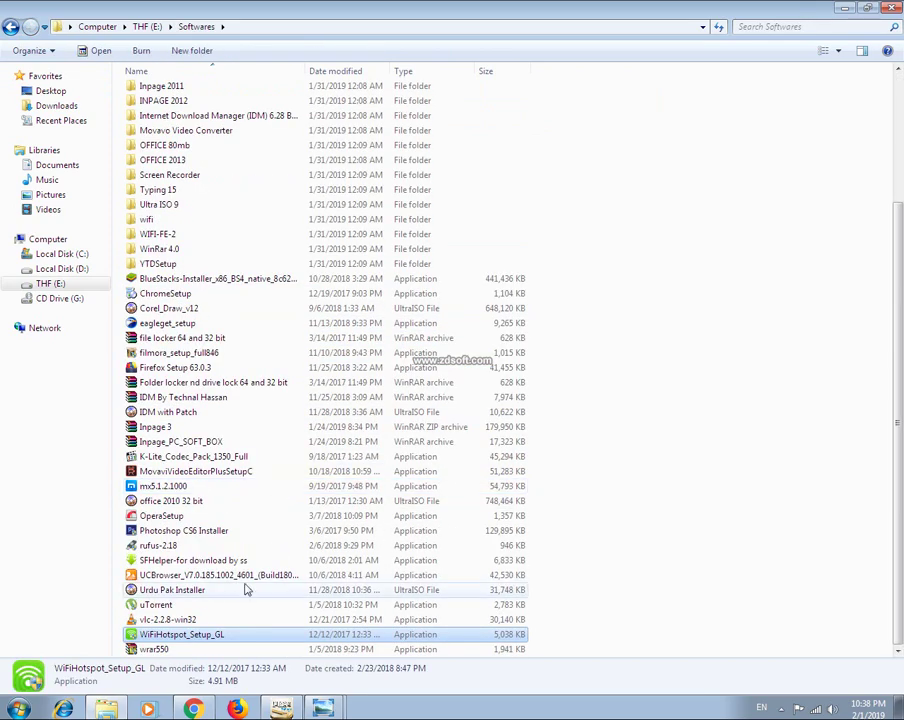
{"action": "left_click", "coordinate": [155, 649]}
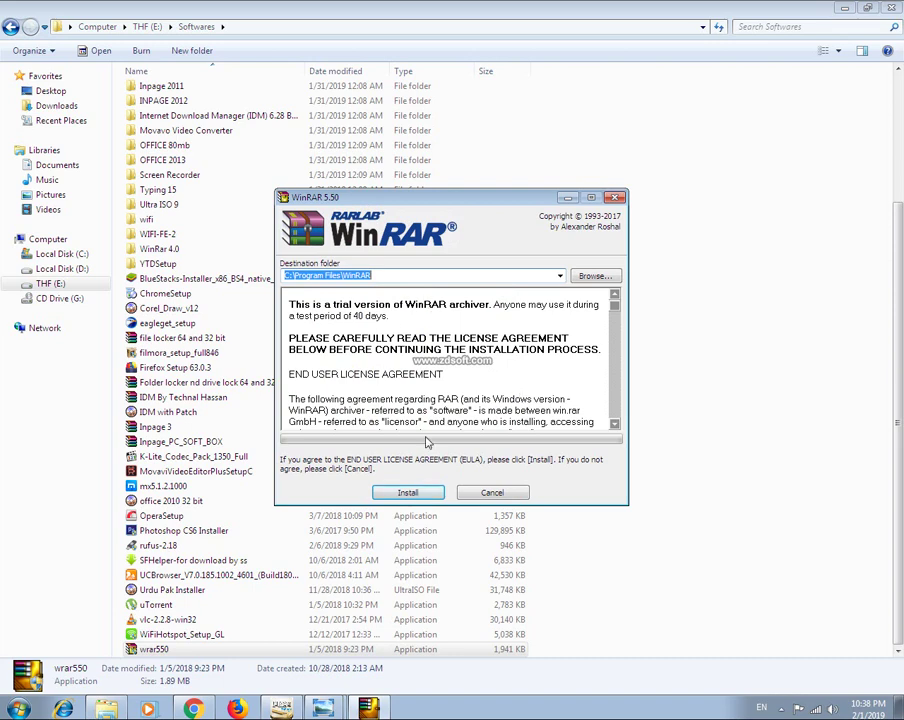
{"action": "left_click", "coordinate": [405, 490]}
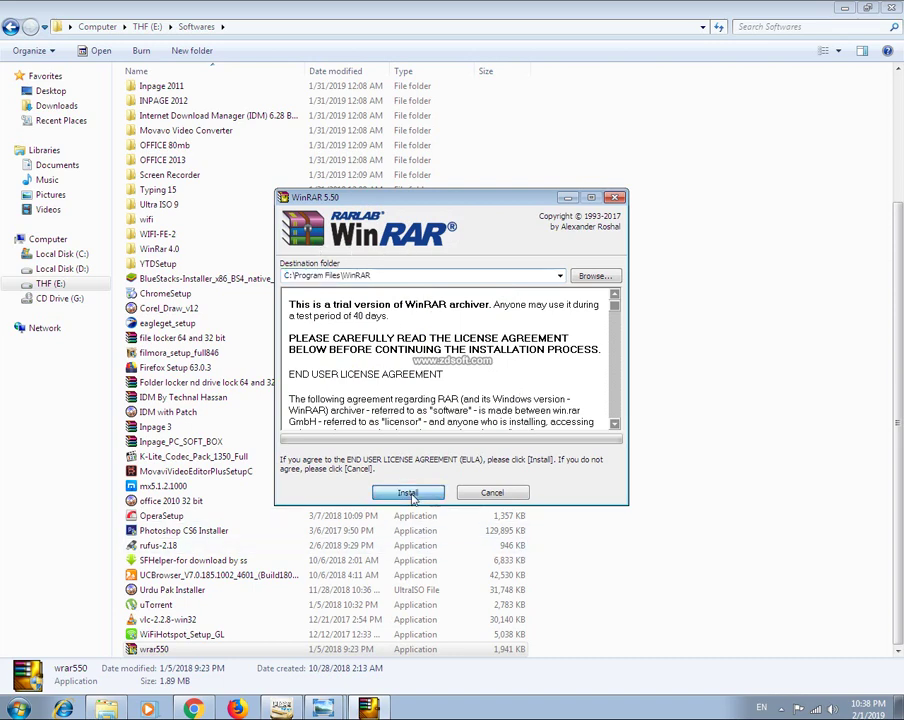
{"action": "left_click", "coordinate": [420, 490]}
{"action": "left_click", "coordinate": [430, 484]}
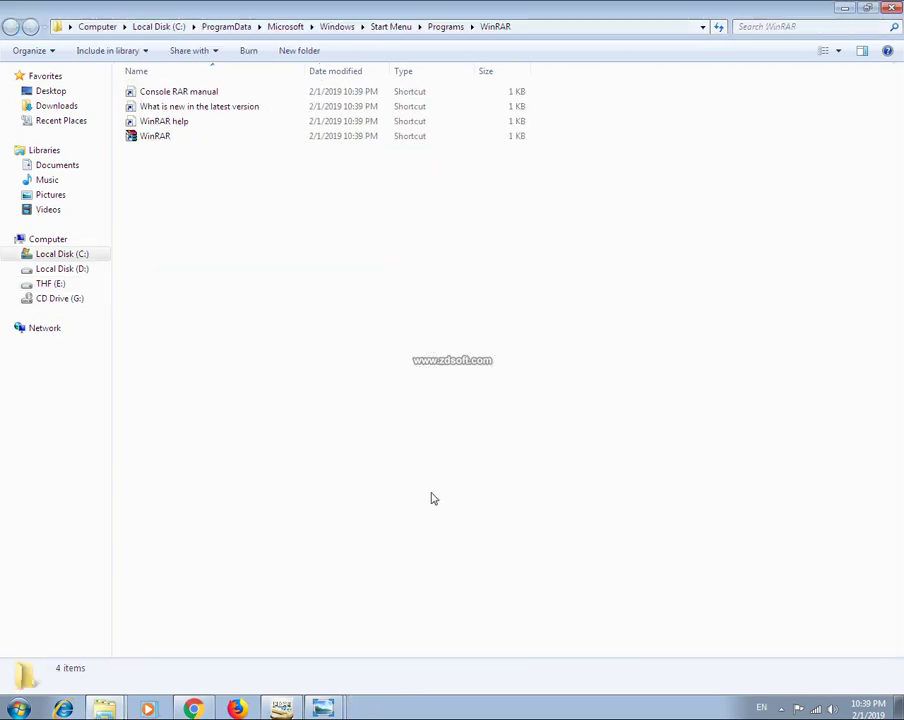
Close the leftover WinRAR and folder windows and refresh the desktop.
{"action": "left_click", "coordinate": [893, 7]}
{"action": "left_click", "coordinate": [893, 7]}
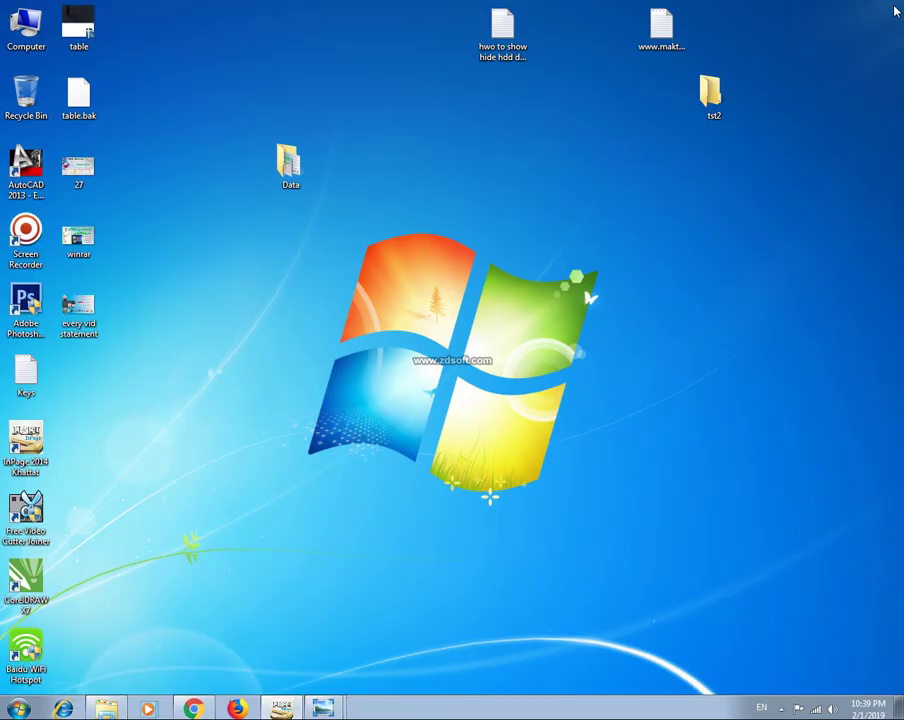
{"action": "right_click", "coordinate": [370, 179]}
{"action": "left_click", "coordinate": [411, 218]}
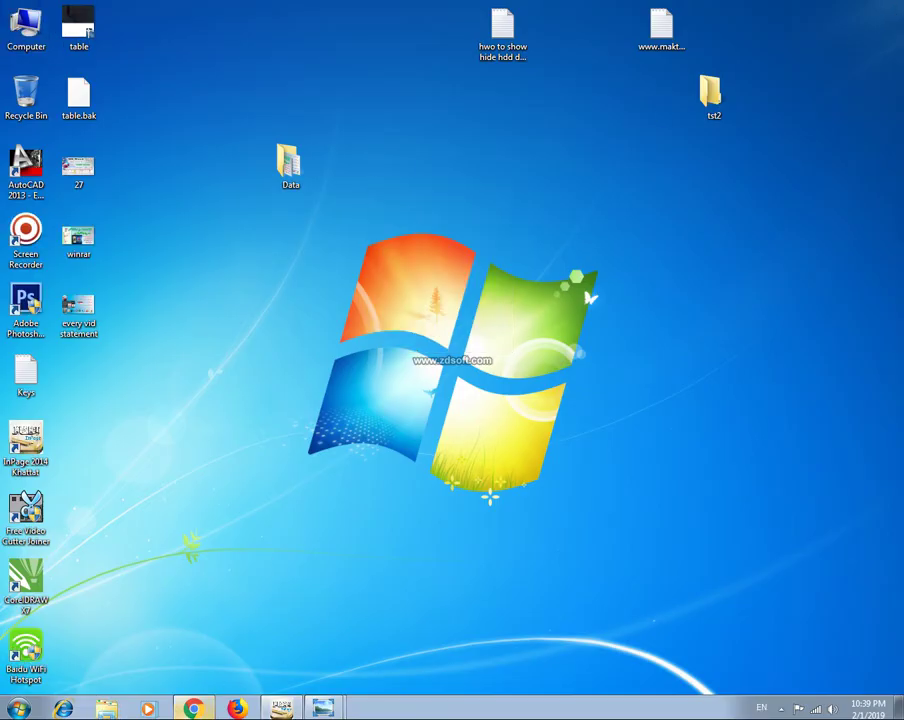
Search Google in Chrome for 'winrar download', then minimize the browser.
{"action": "left_click", "coordinate": [193, 709]}
{"action": "left_click", "coordinate": [314, 290]}
{"action": "type", "text": "w"}
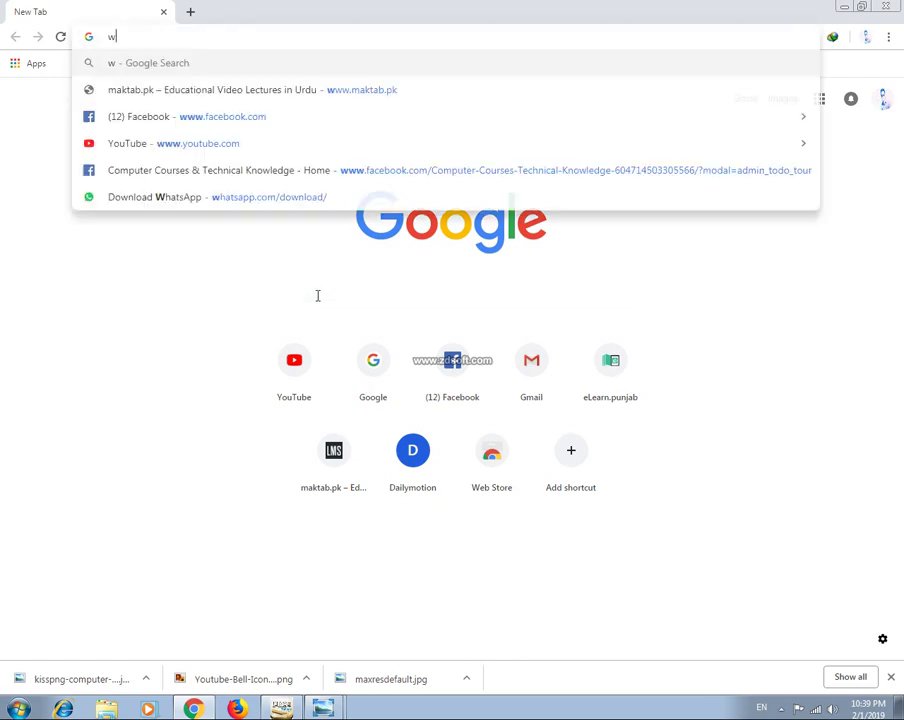
{"action": "type", "text": "inrar dow"}
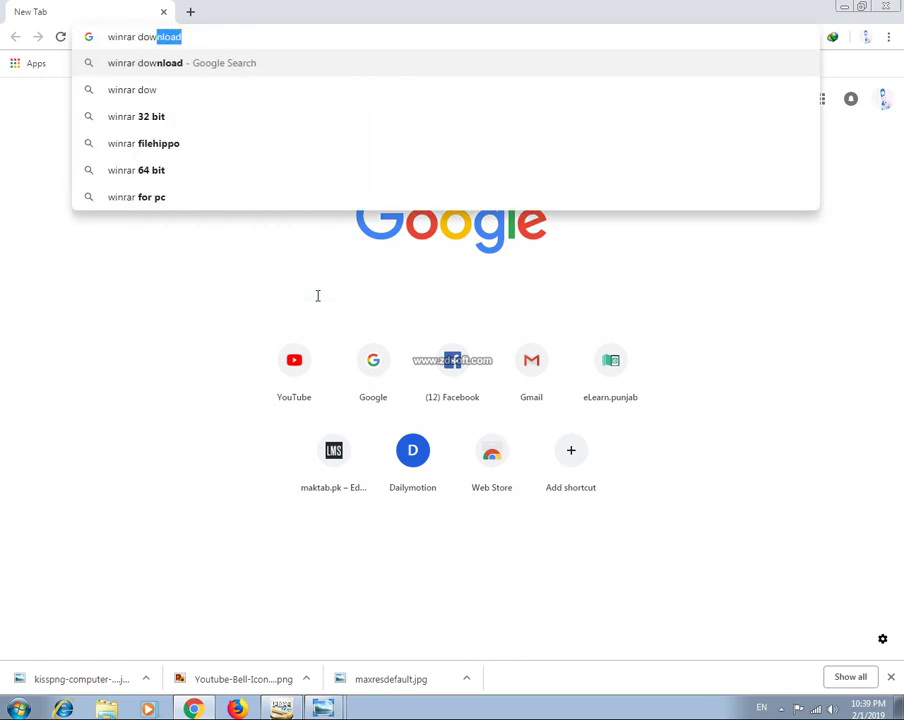
{"action": "key", "text": "Return"}
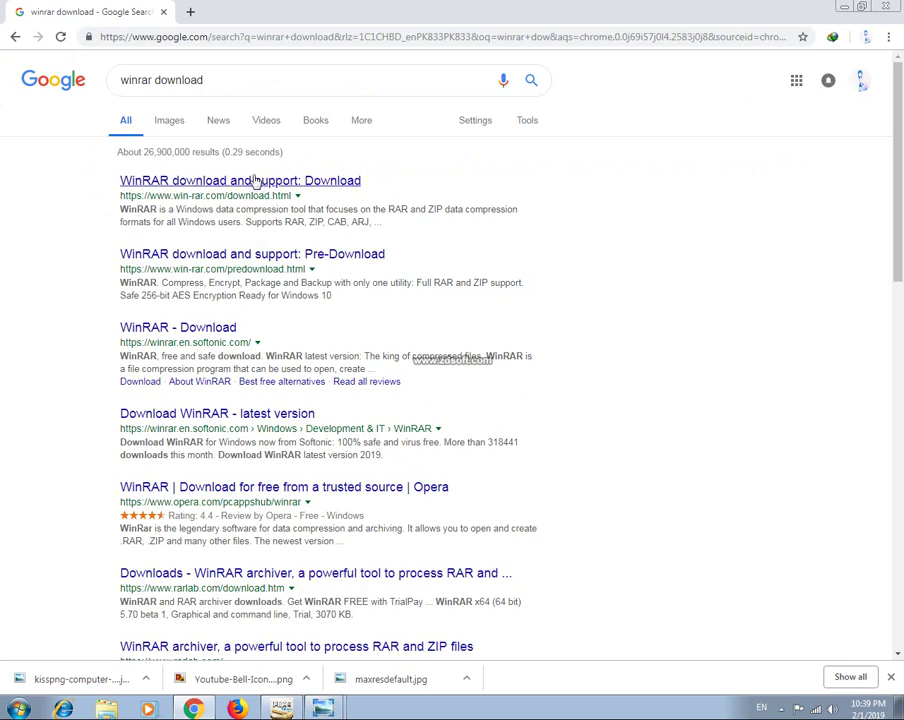
{"action": "left_click", "coordinate": [846, 9]}
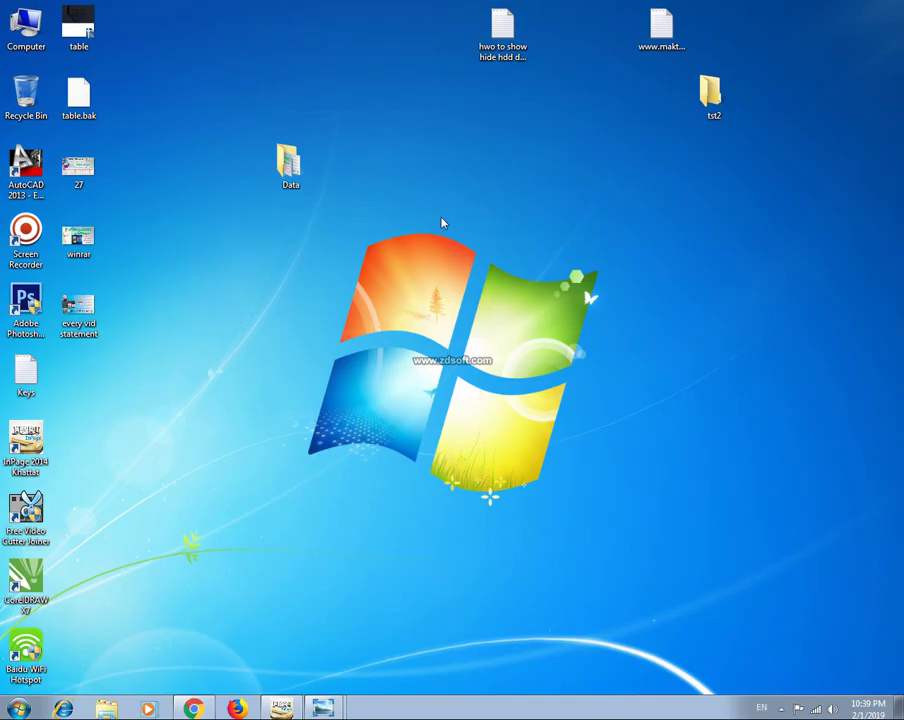
Refresh the desktop, nudge the Data folder right, and choose Add to archive for it.
{"action": "right_click", "coordinate": [438, 217]}
{"action": "left_click", "coordinate": [486, 256]}
{"action": "left_click_drag", "start_coordinate": [288, 170], "coordinate": [393, 198]}
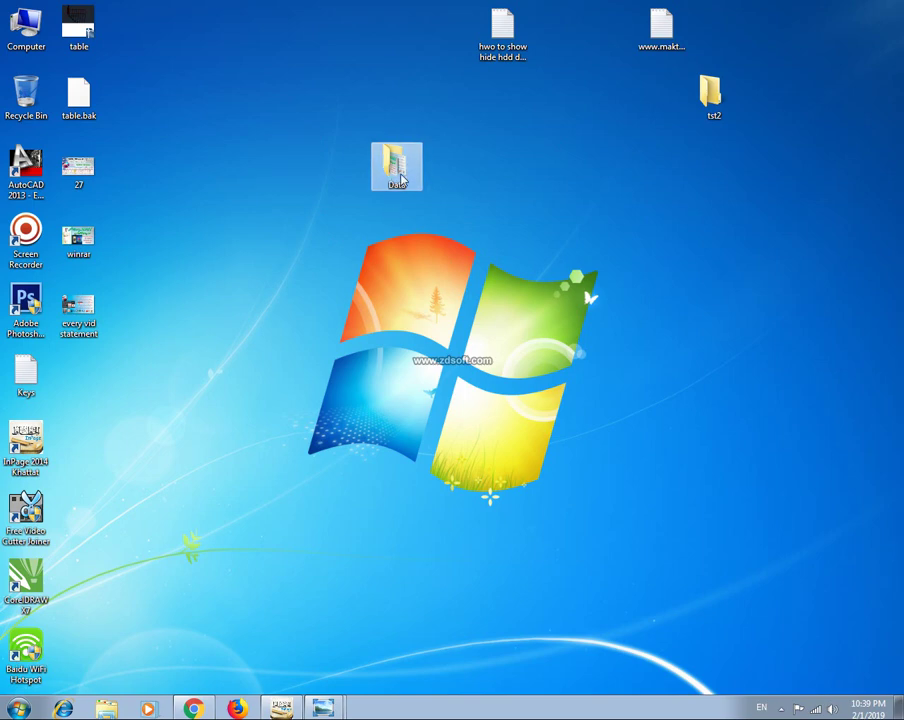
{"action": "right_click", "coordinate": [399, 173]}
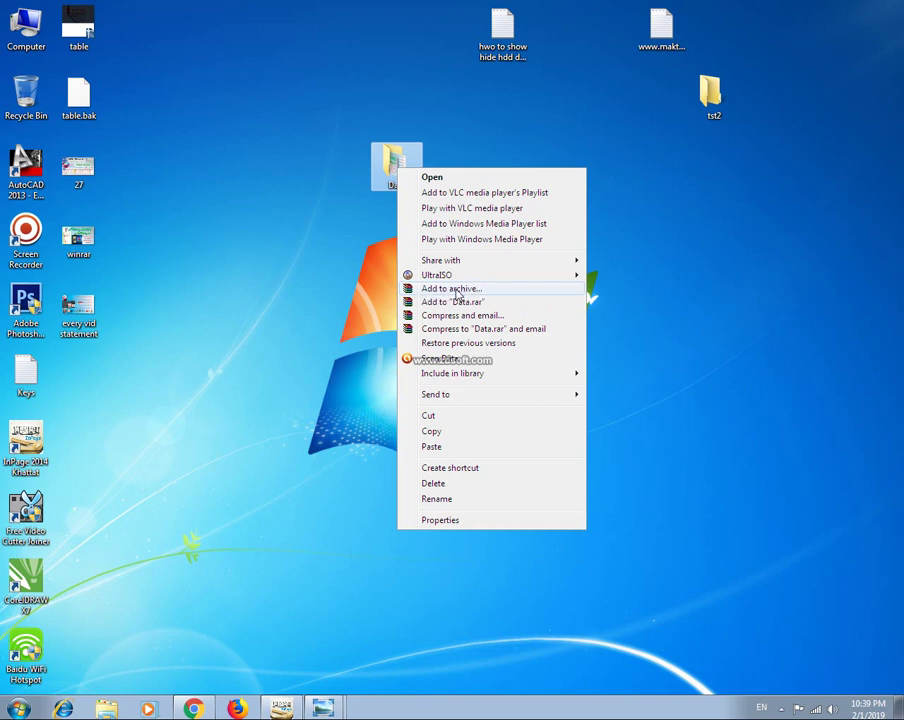
{"action": "left_click", "coordinate": [457, 289]}
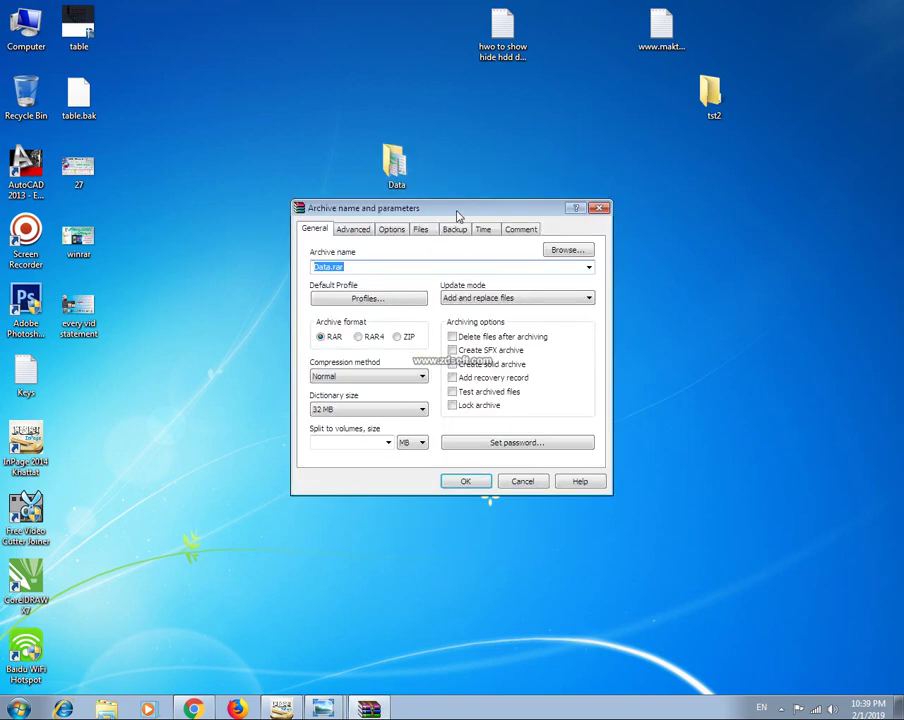
Switch the Data archive to ZIP format after reviewing the Advanced tab, then open Set password.
{"action": "left_click_drag", "start_coordinate": [458, 216], "coordinate": [418, 177]}
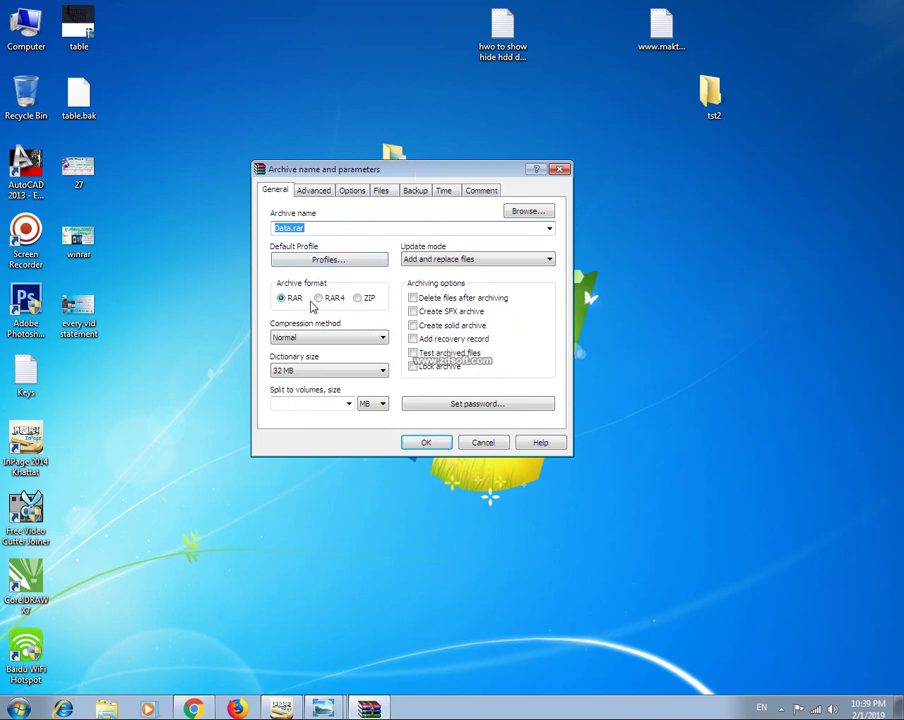
{"action": "left_click", "coordinate": [362, 298]}
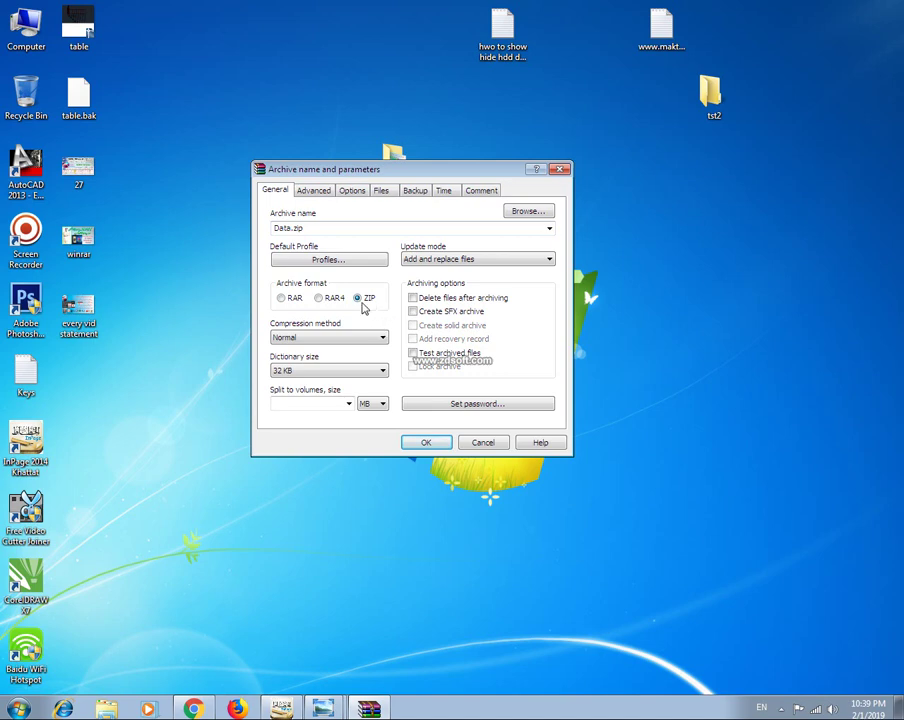
{"action": "left_click", "coordinate": [322, 195]}
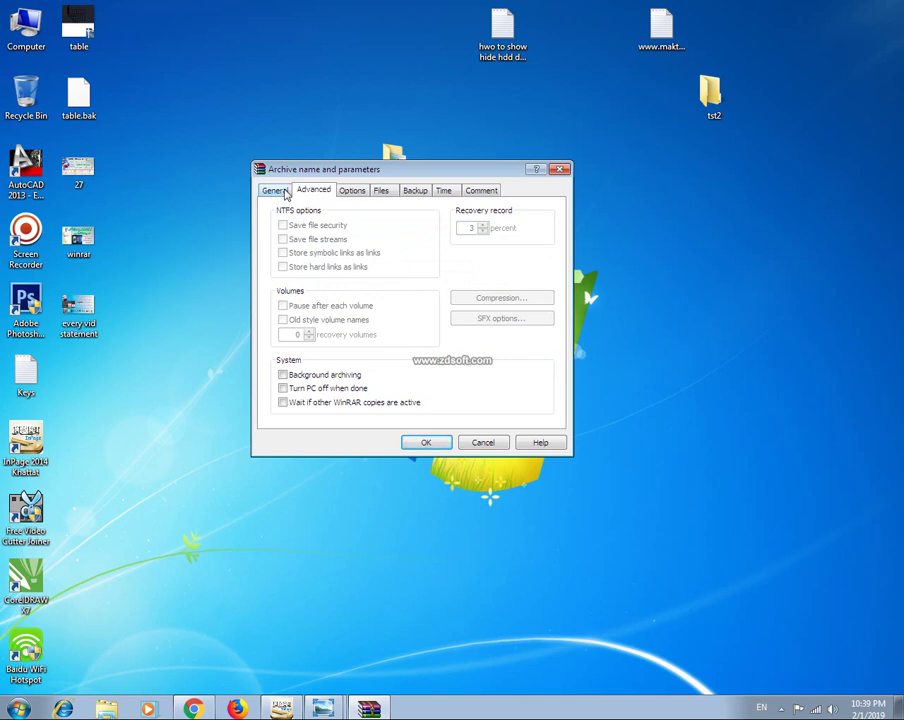
{"action": "left_click", "coordinate": [280, 192]}
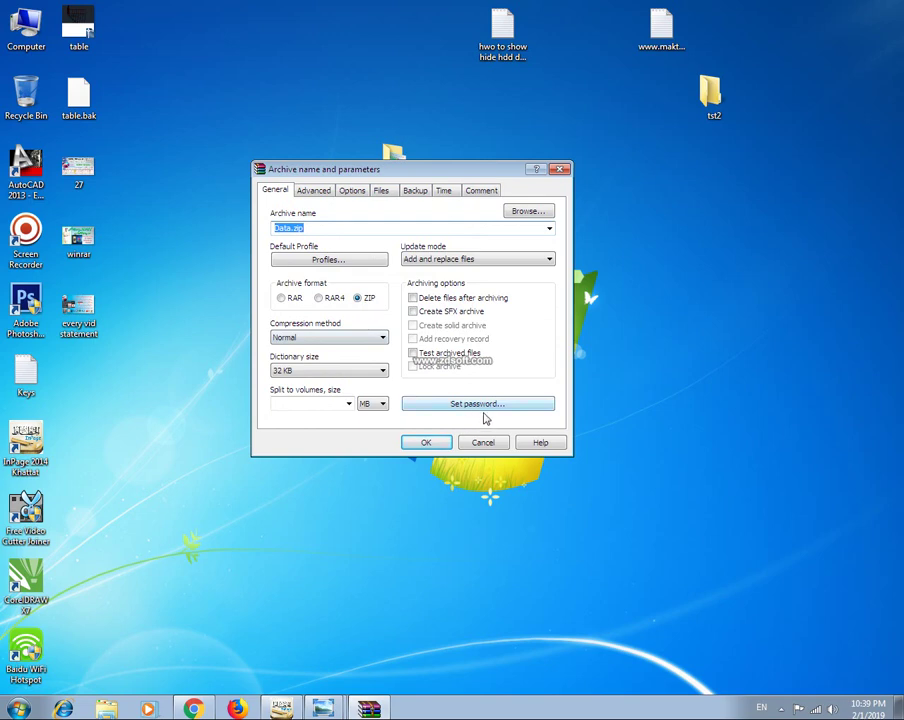
{"action": "left_click", "coordinate": [313, 191]}
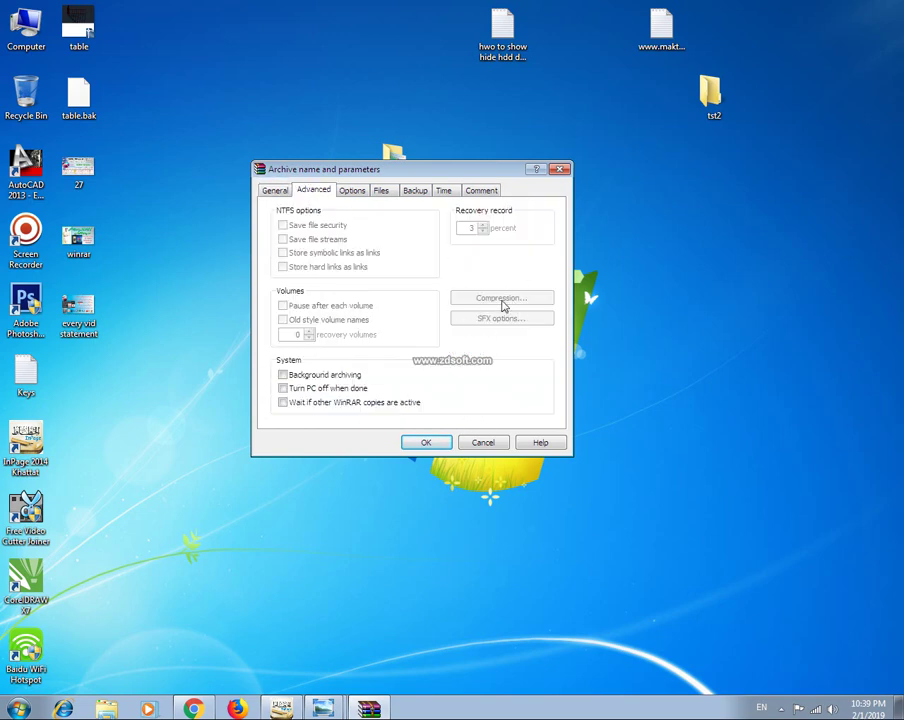
{"action": "left_click", "coordinate": [280, 194]}
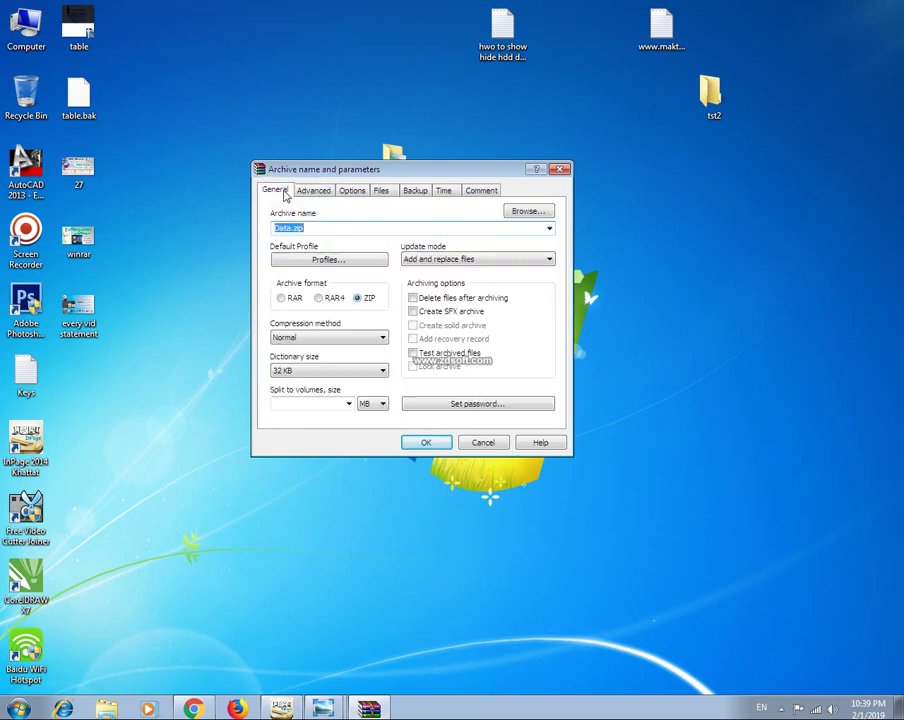
{"action": "left_click", "coordinate": [480, 405]}
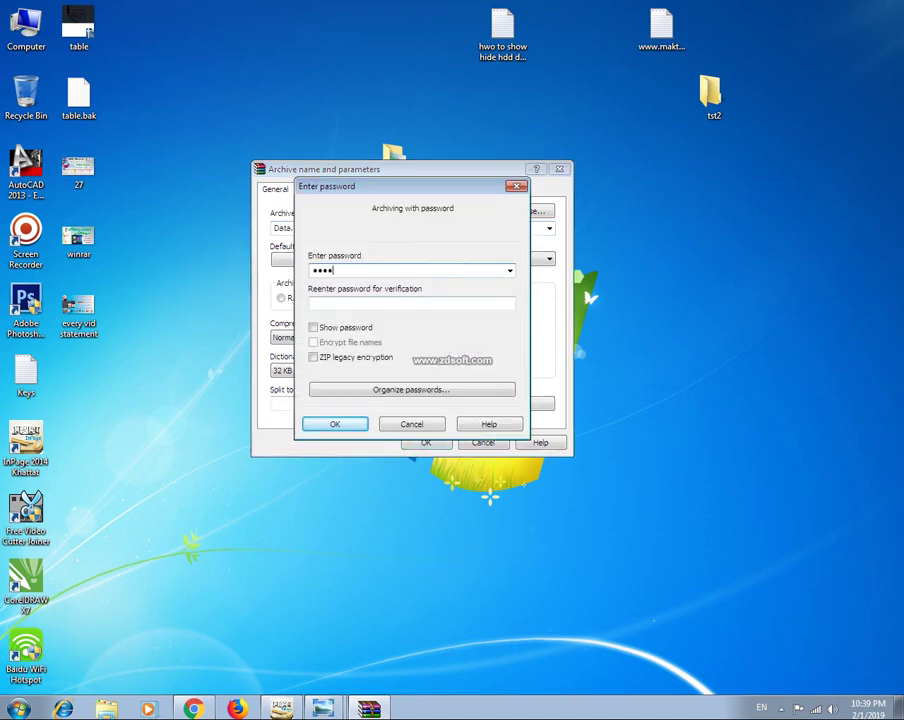
Enter the password in both fields, verify it with Show password, and create Data.zip.
{"action": "left_click", "coordinate": [342, 305]}
{"action": "key", "text": "shift+Tab"}
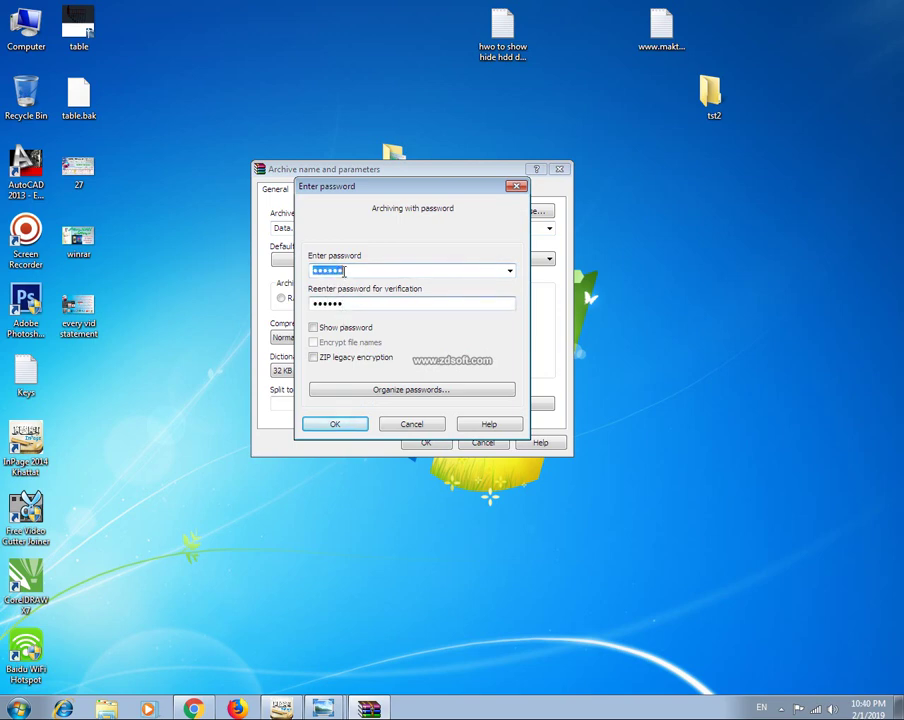
{"action": "left_click", "coordinate": [340, 305]}
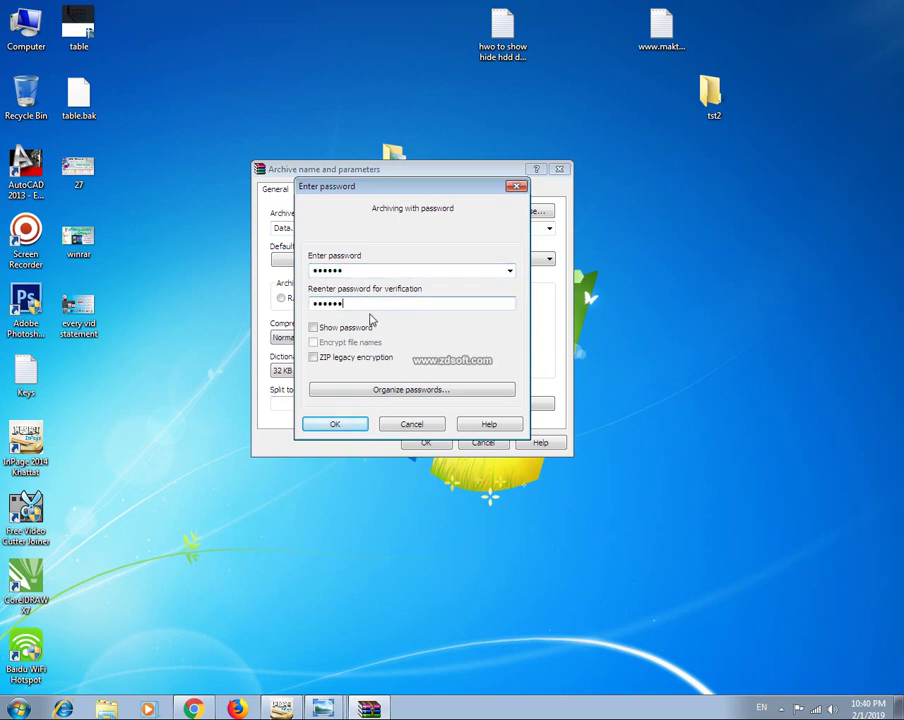
{"action": "left_click", "coordinate": [313, 328]}
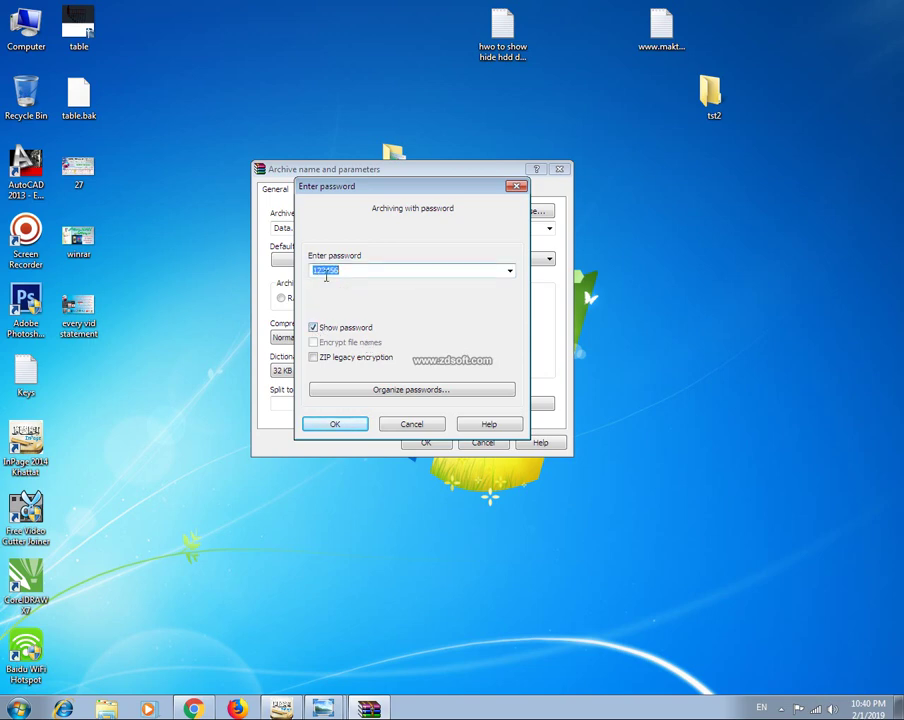
{"action": "left_click", "coordinate": [313, 328]}
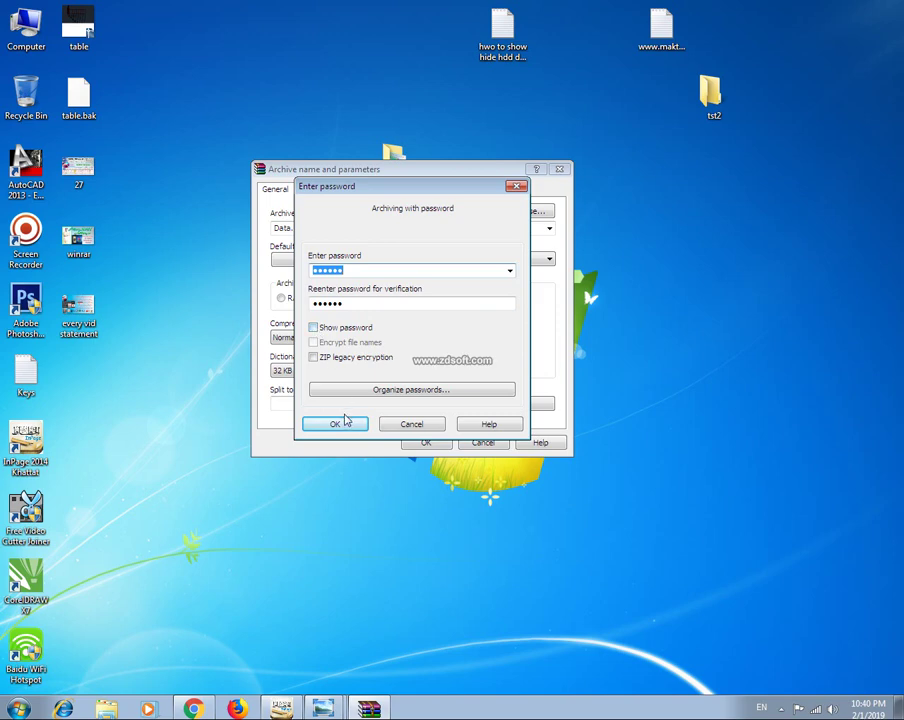
{"action": "left_click", "coordinate": [340, 423]}
{"action": "left_click", "coordinate": [422, 440]}
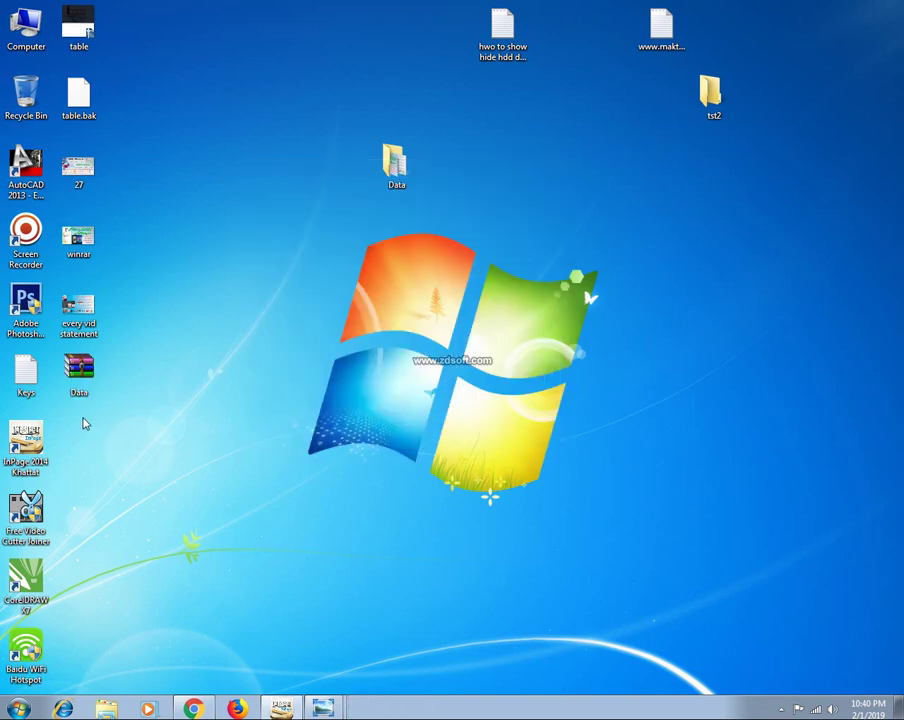
Move Data.zip beside the Data folder, then permanently delete the folder with Shift+Delete.
{"action": "left_click_drag", "start_coordinate": [90, 376], "coordinate": [307, 240]}
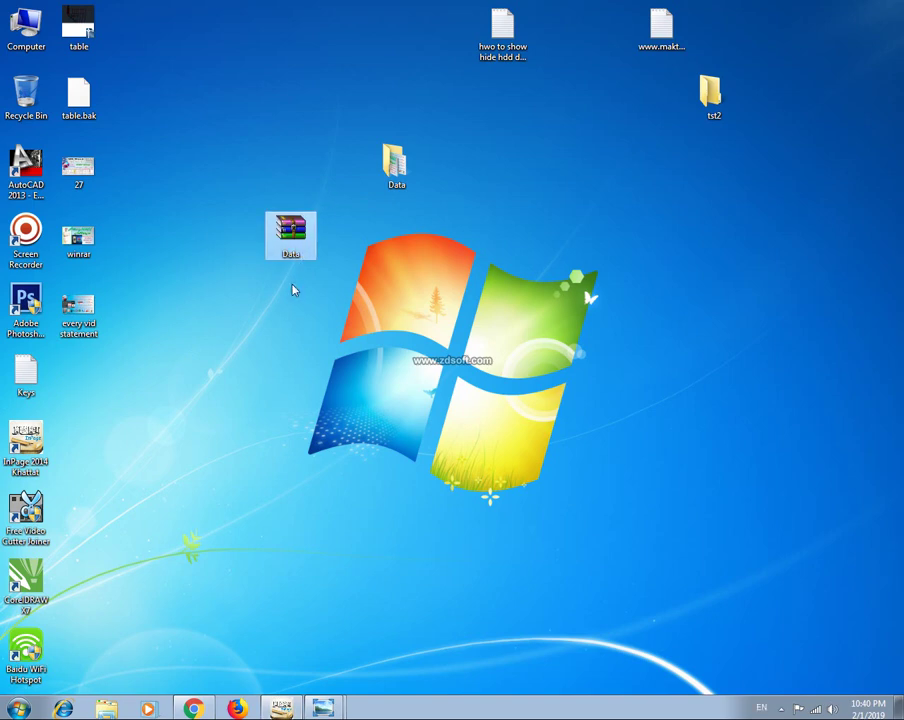
{"action": "left_click", "coordinate": [302, 265]}
{"action": "left_click", "coordinate": [291, 238]}
{"action": "left_click", "coordinate": [409, 183]}
{"action": "key", "text": "shift+Delete"}
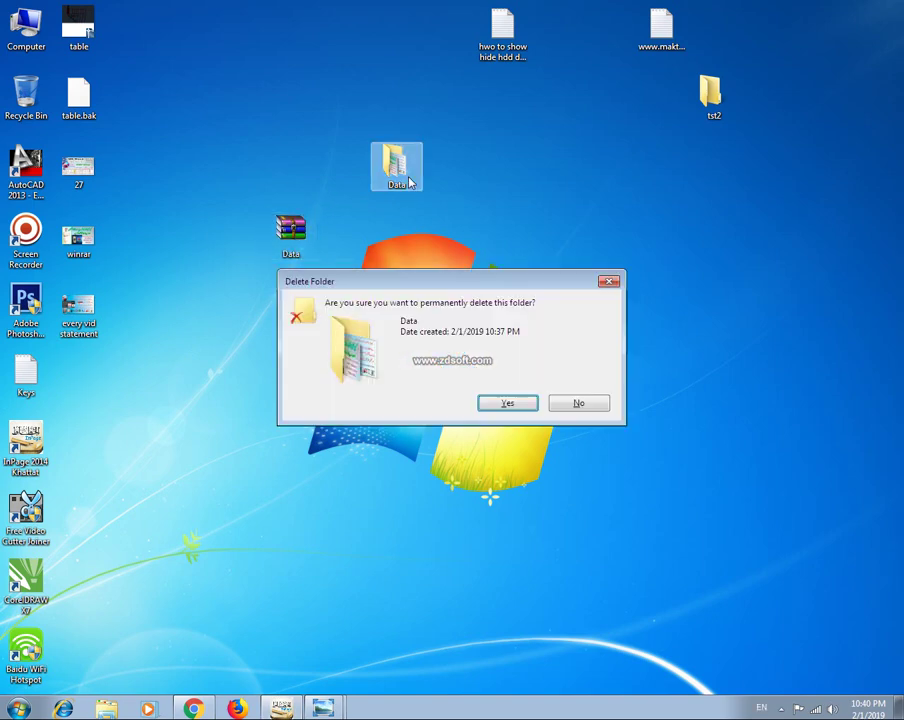
{"action": "key", "text": "Return"}
{"action": "right_click", "coordinate": [409, 183]}
{"action": "left_click", "coordinate": [442, 216]}
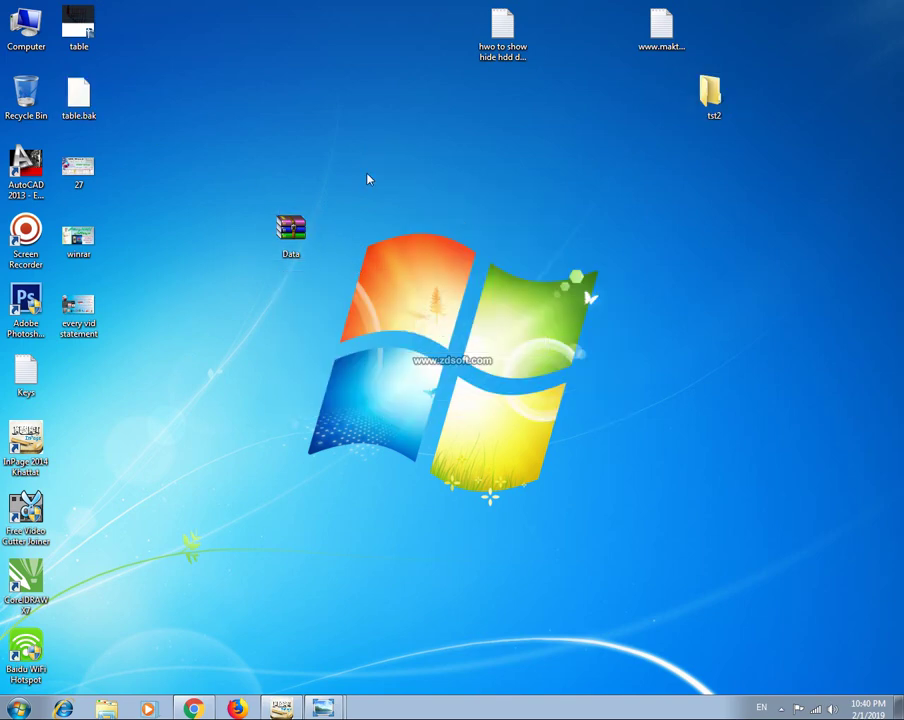
Drag the Data archive into the folder's old spot and refresh the desktop.
{"action": "left_click_drag", "start_coordinate": [288, 245], "coordinate": [288, 177]}
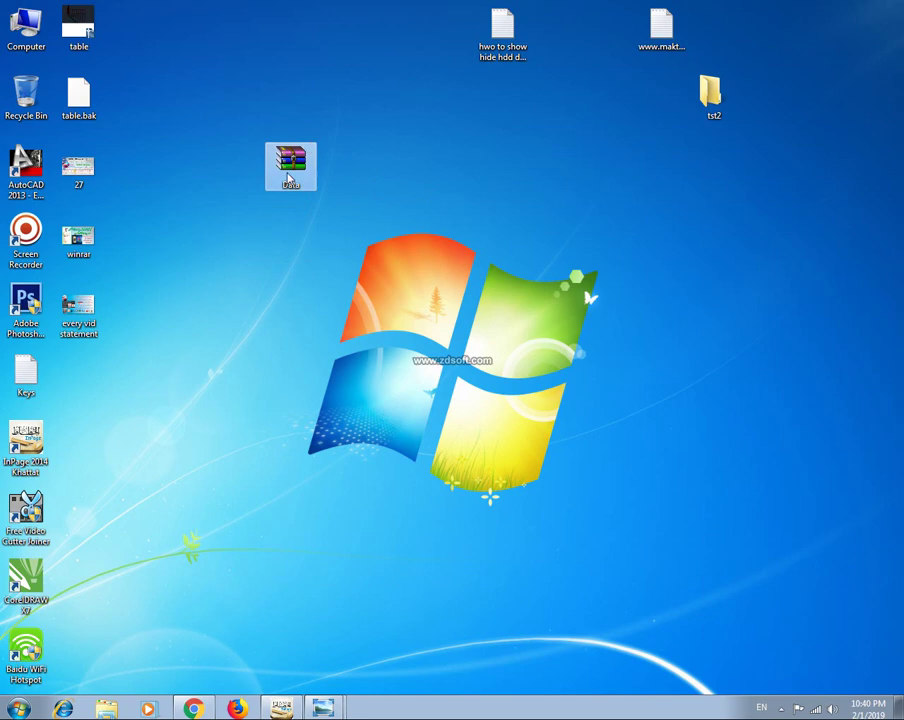
{"action": "left_click", "coordinate": [325, 234]}
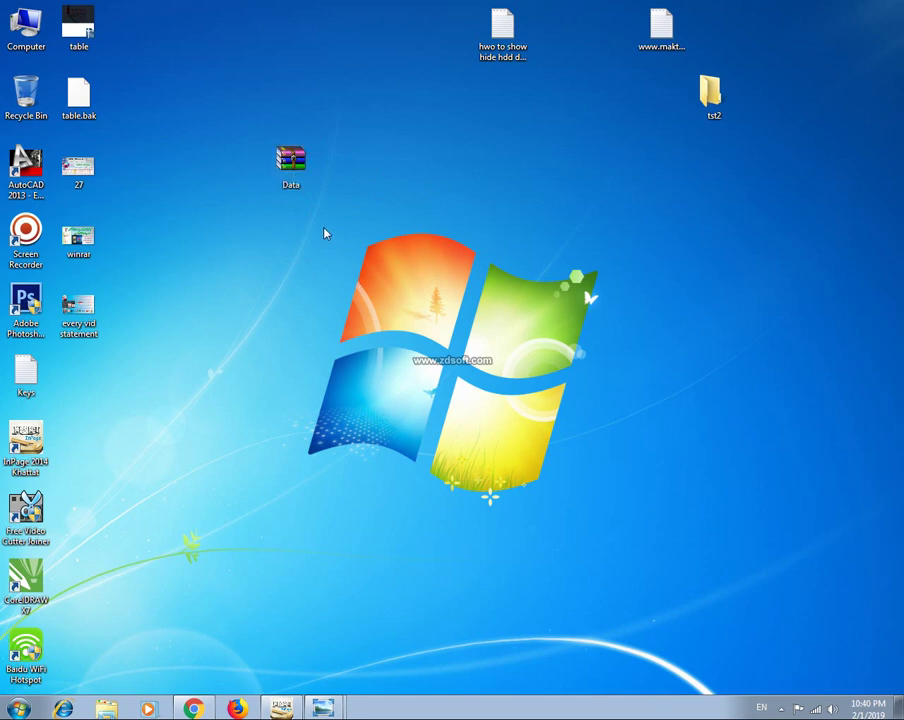
{"action": "right_click", "coordinate": [325, 229]}
{"action": "left_click", "coordinate": [354, 267]}
Open Data.zip, close the blank extra WinRAR window, and move the archive window right.
{"action": "double_click", "coordinate": [290, 160]}
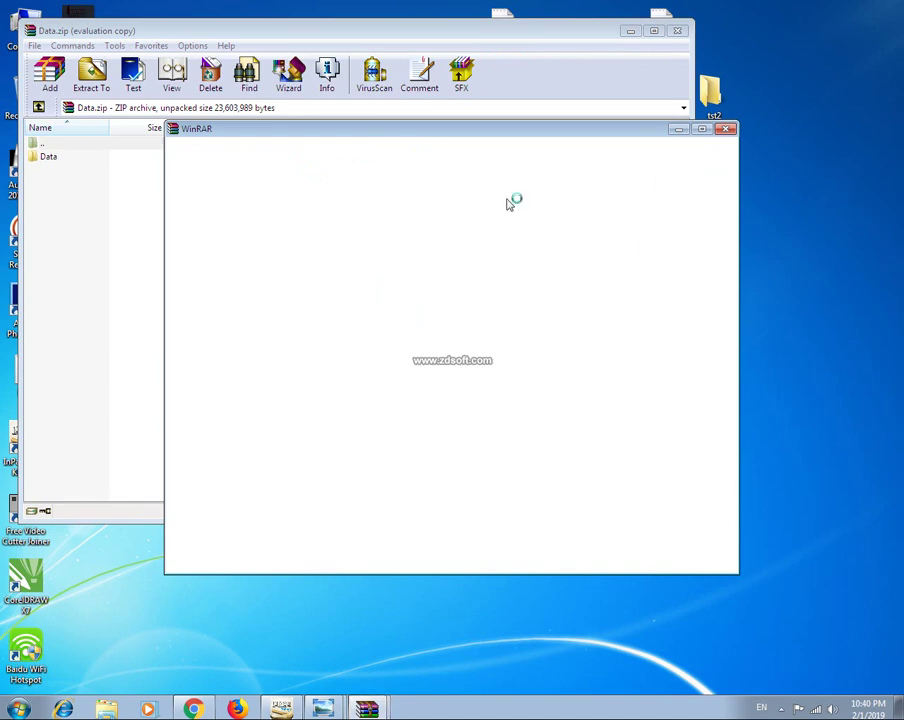
{"action": "left_click", "coordinate": [726, 129]}
{"action": "left_click_drag", "start_coordinate": [300, 36], "coordinate": [393, 45]}
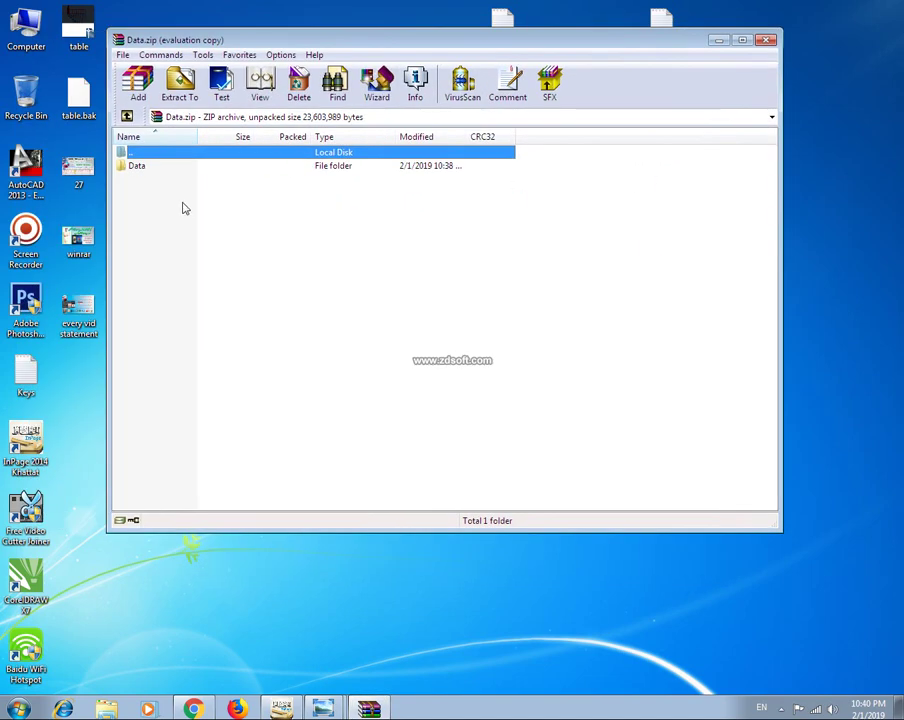
Open the archive's Data folder and select each of its four files in turn.
{"action": "left_click", "coordinate": [152, 168]}
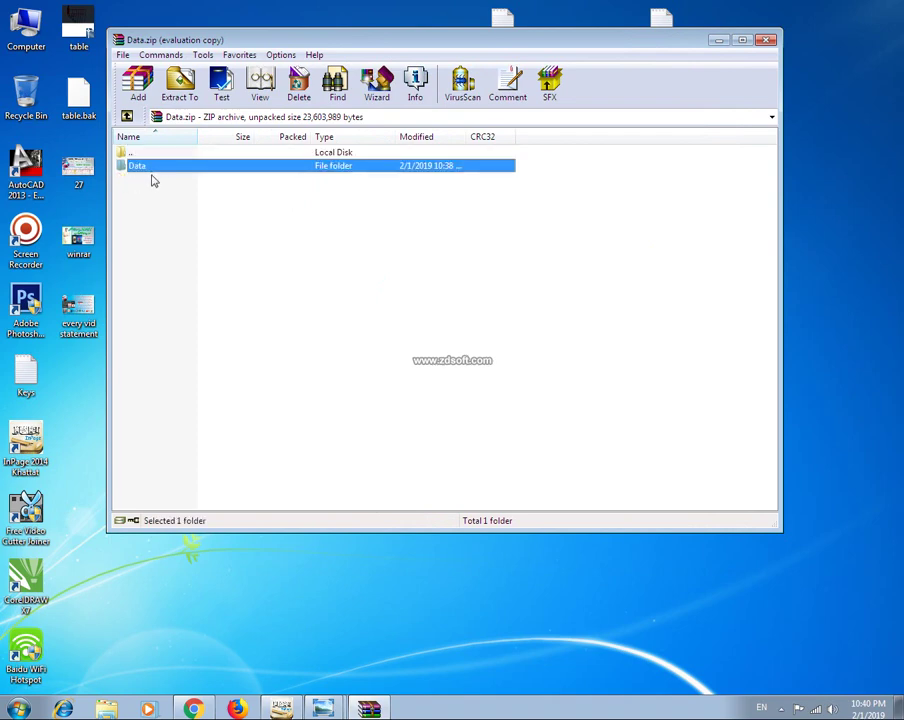
{"action": "double_click", "coordinate": [147, 170]}
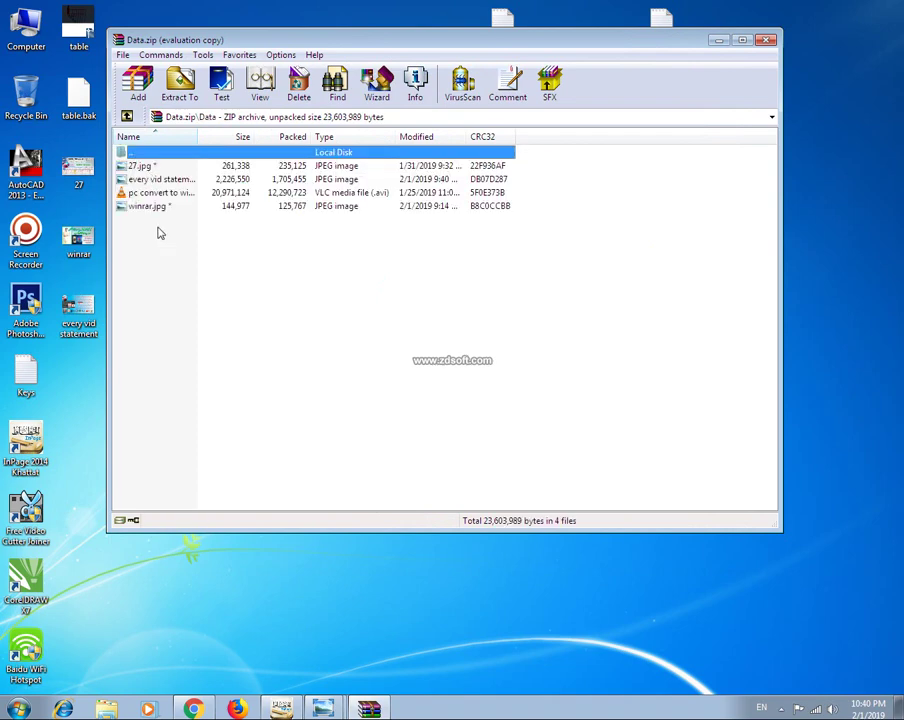
{"action": "left_click", "coordinate": [157, 192]}
{"action": "left_click", "coordinate": [152, 179]}
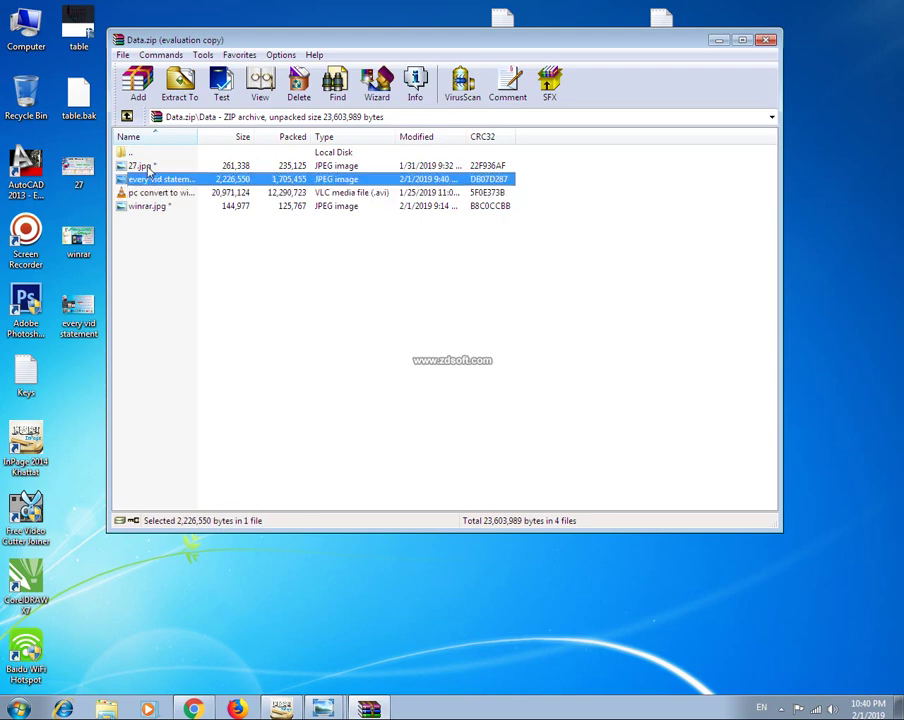
{"action": "left_click", "coordinate": [147, 165]}
{"action": "left_click", "coordinate": [147, 206]}
{"action": "left_click", "coordinate": [156, 194]}
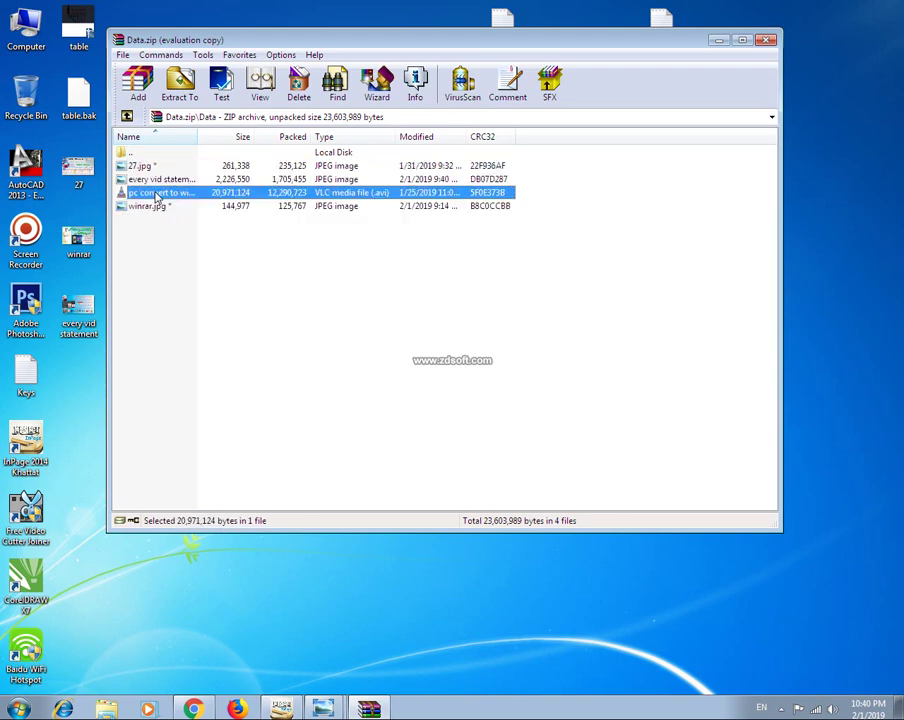
{"action": "left_click", "coordinate": [151, 179]}
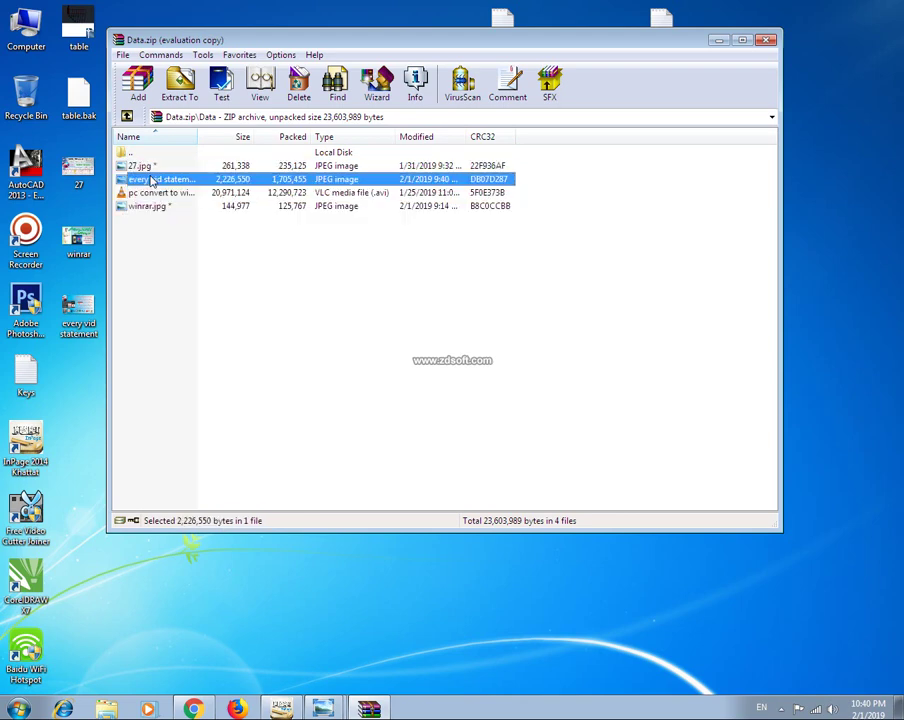
Skip 27.jpg, view the every vid statement image with the password, then open the .avi.
{"action": "double_click", "coordinate": [142, 166]}
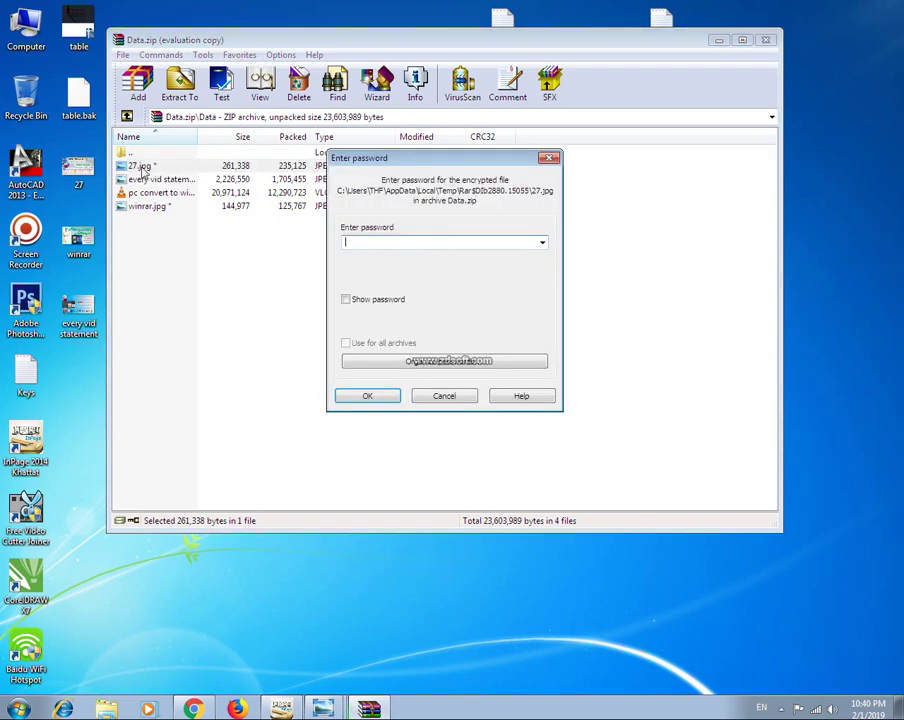
{"action": "left_click", "coordinate": [549, 160]}
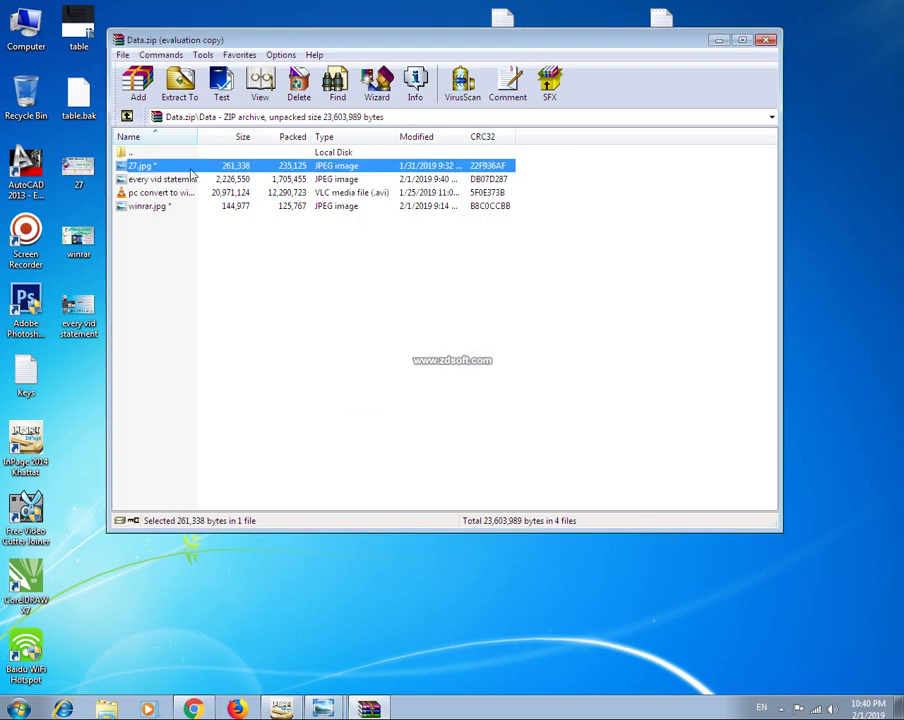
{"action": "double_click", "coordinate": [160, 181]}
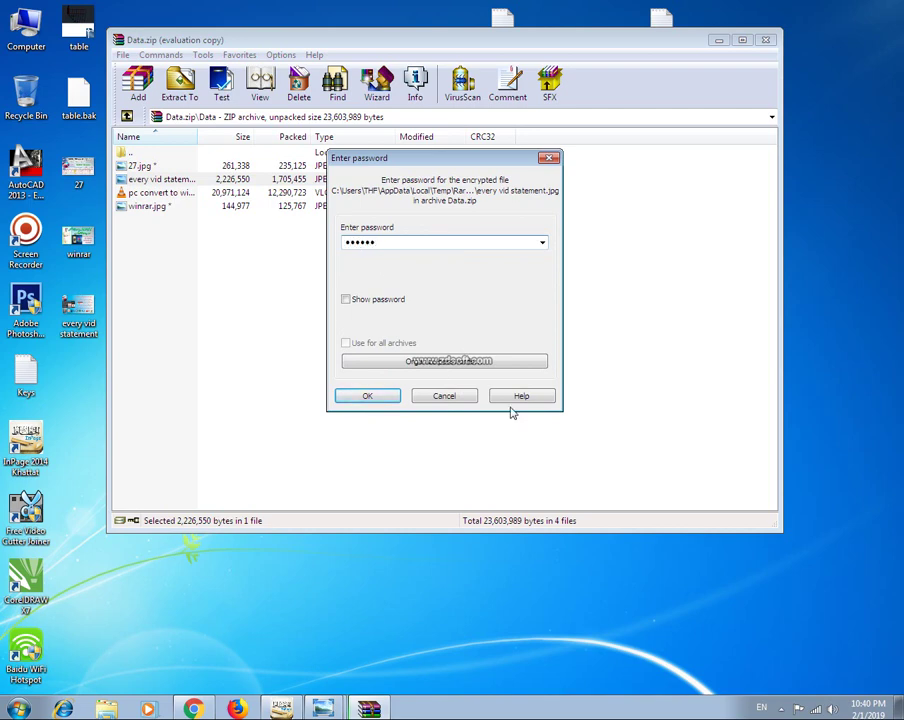
{"action": "left_click", "coordinate": [367, 395]}
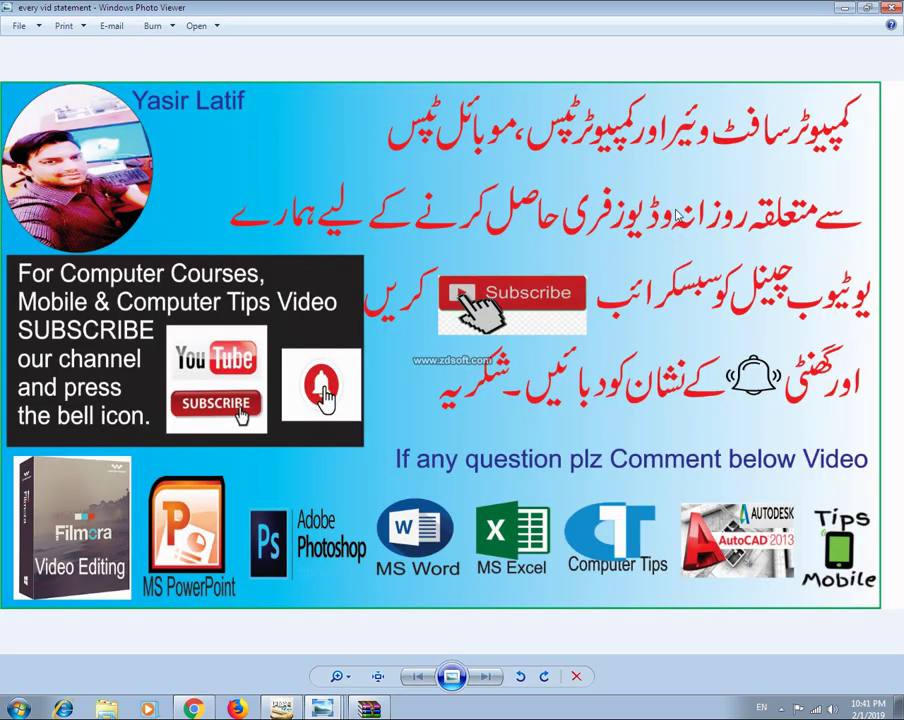
{"action": "key", "text": "alt+F4"}
{"action": "double_click", "coordinate": [166, 193]}
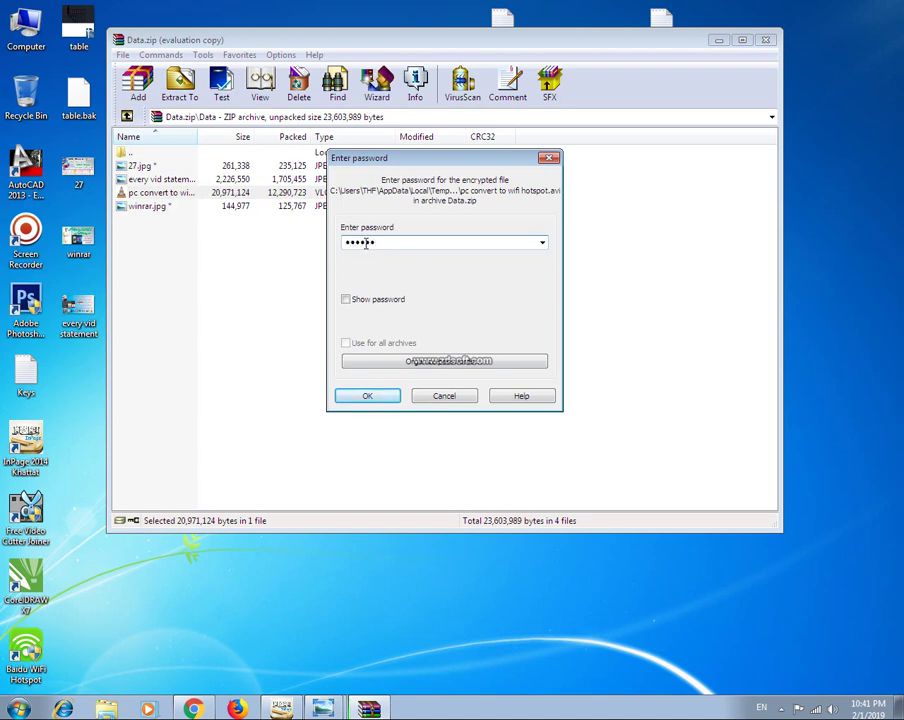
Play the decrypted wifi hotspot video in VLC, skip to about 01:28, then quit VLC.
{"action": "left_click", "coordinate": [367, 395]}
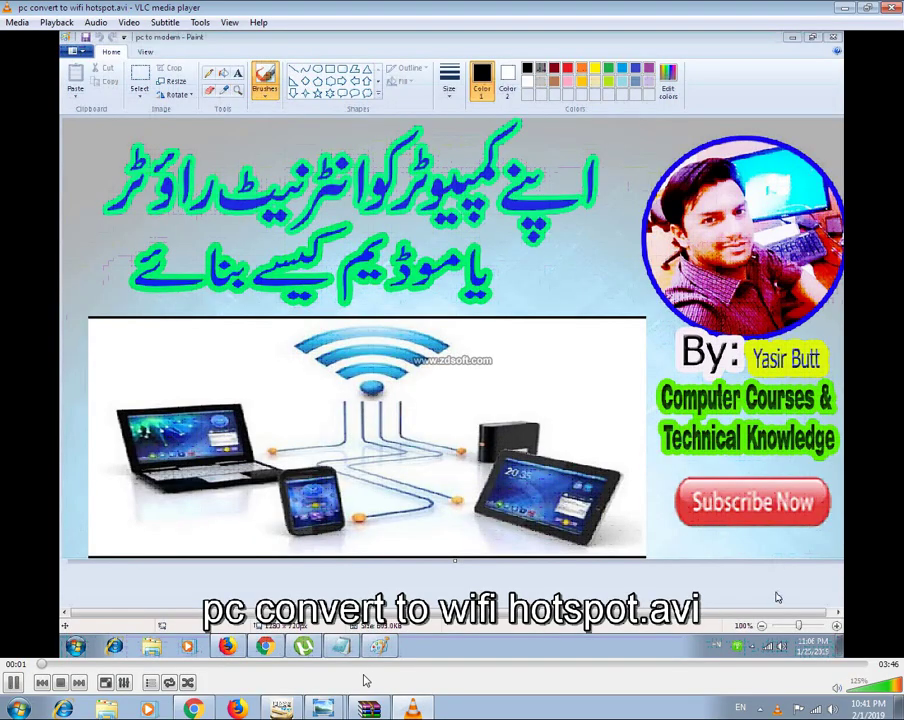
{"action": "left_click", "coordinate": [365, 663]}
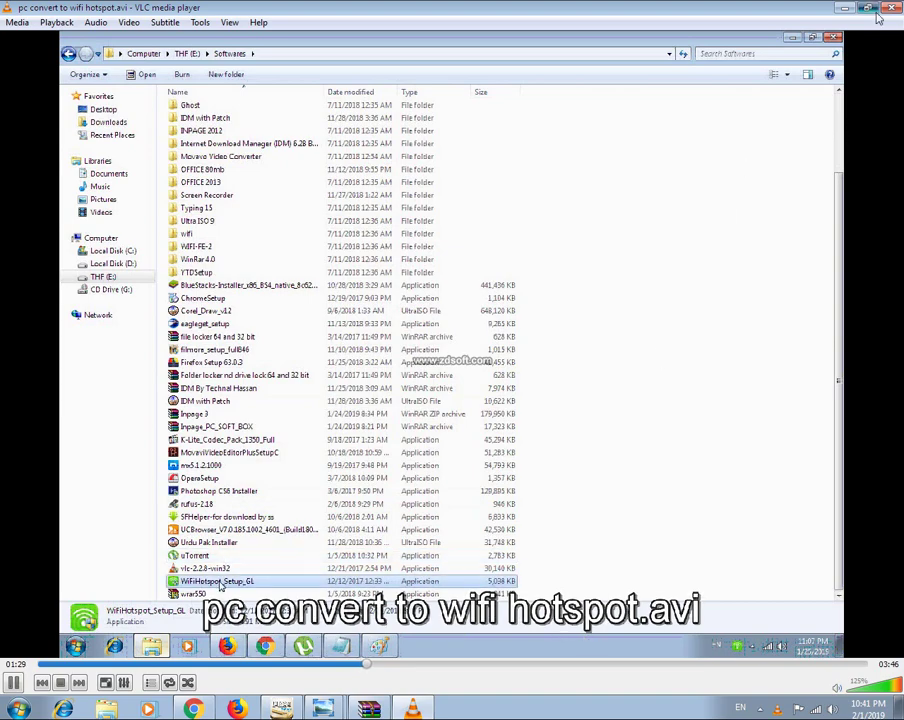
{"action": "left_click", "coordinate": [866, 7]}
{"action": "double_click", "coordinate": [868, 230]}
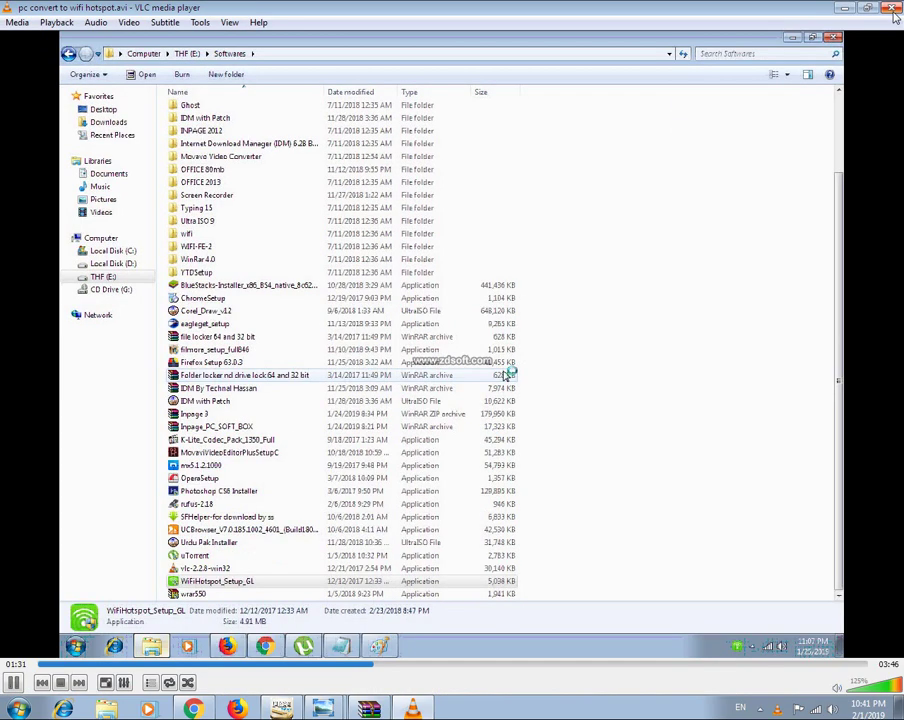
{"action": "key", "text": "ctrl+q"}
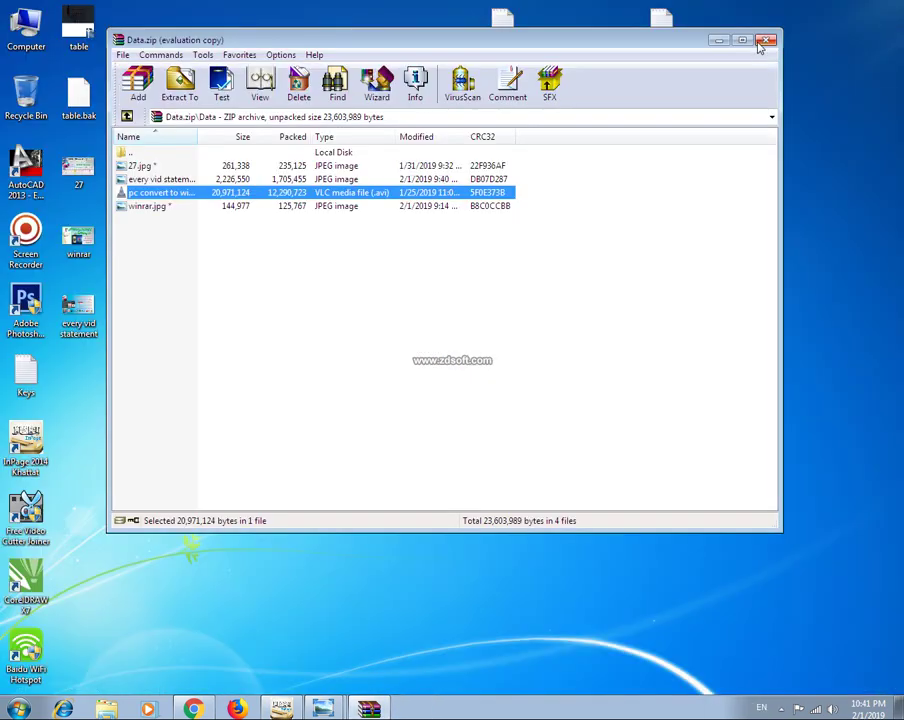
Close the WinRAR window, refresh the desktop, and dismiss Data.zip's context menu without extracting.
{"action": "left_click", "coordinate": [766, 40]}
{"action": "right_click", "coordinate": [410, 229]}
{"action": "left_click", "coordinate": [450, 267]}
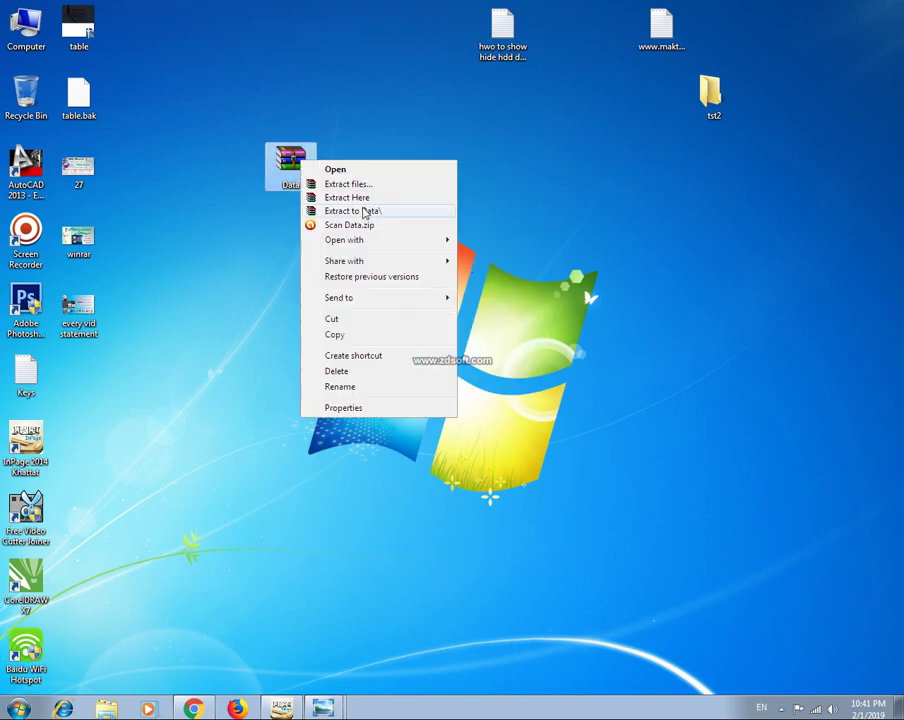
{"action": "left_click", "coordinate": [385, 122]}
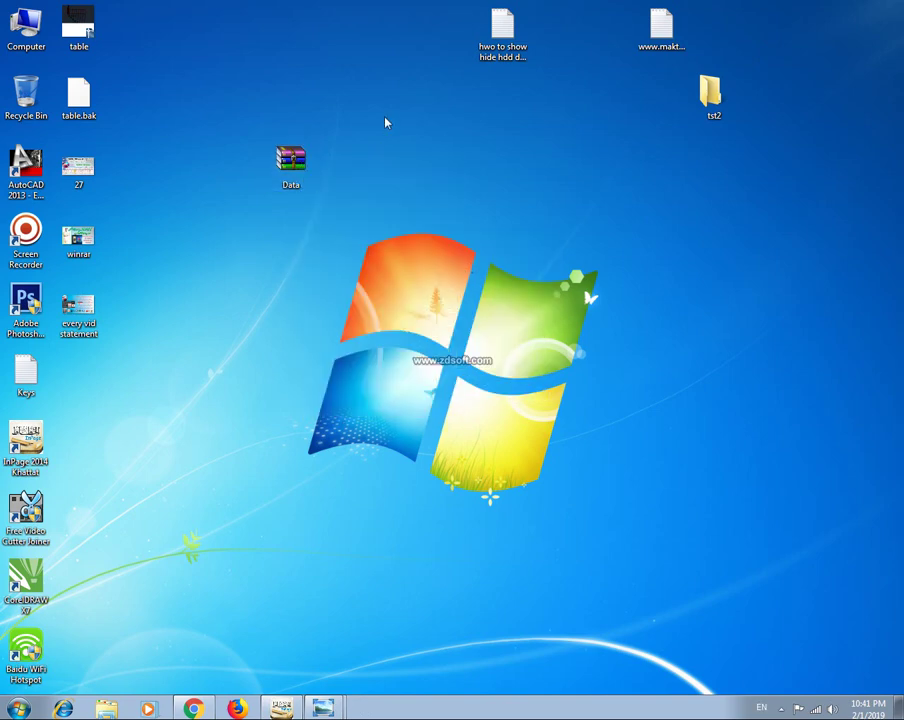
Refresh the desktop again, then reopen Data.zip and its Data folder listing the four encrypted files.
{"action": "right_click", "coordinate": [372, 210]}
{"action": "left_click", "coordinate": [400, 252]}
{"action": "double_click", "coordinate": [292, 163]}
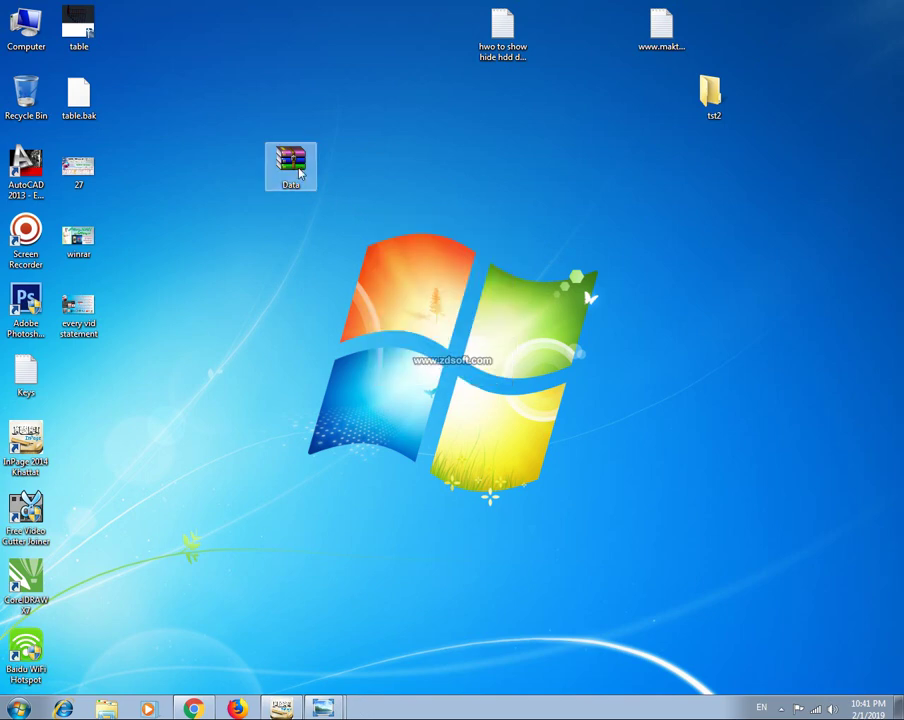
{"action": "double_click", "coordinate": [128, 165]}
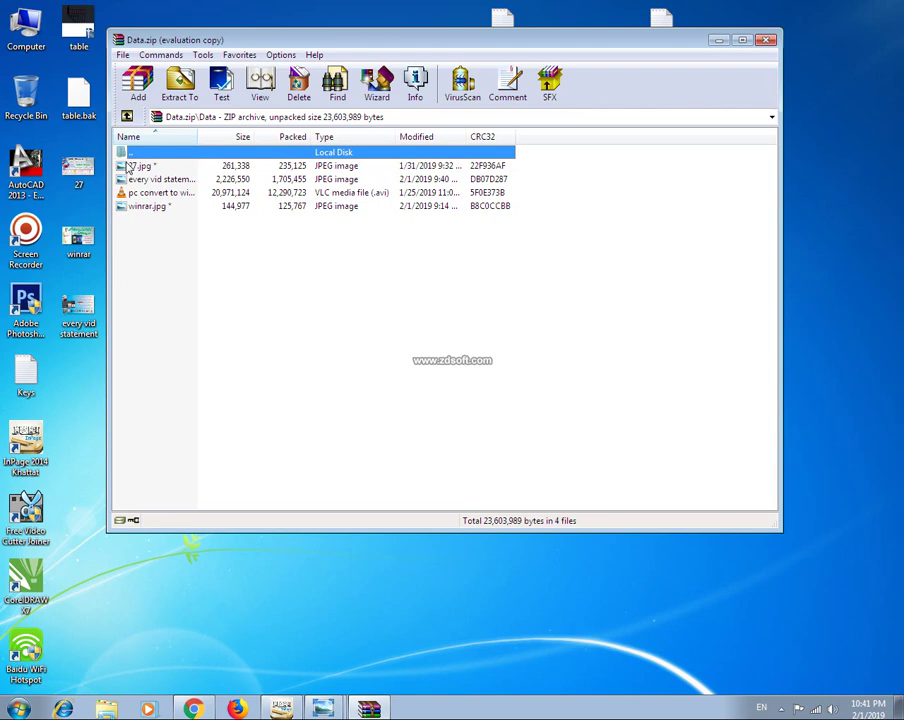
Unlock winrar.jpg with the archive password, view it in Photo Viewer, then close the viewer and WinRAR.
{"action": "double_click", "coordinate": [148, 208]}
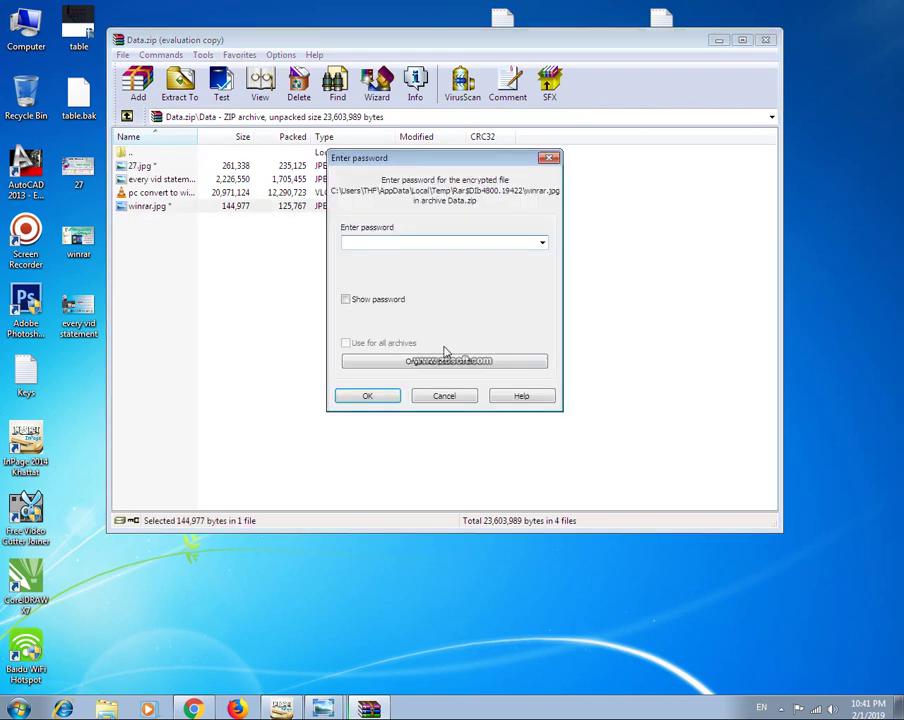
{"action": "type", "text": "1234567"}
{"action": "key", "text": "Return"}
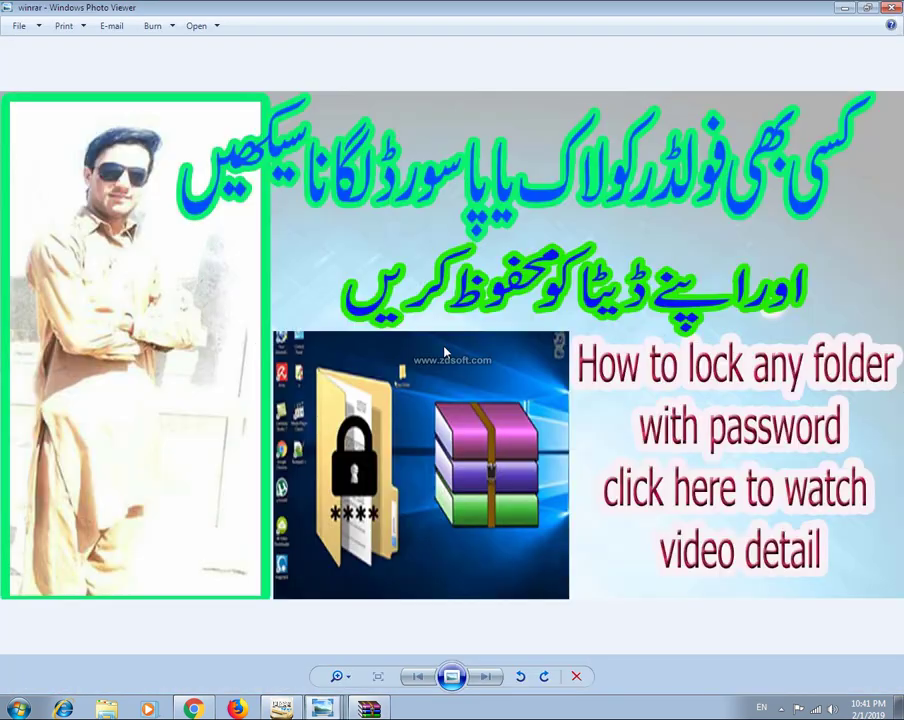
{"action": "left_click", "coordinate": [892, 8]}
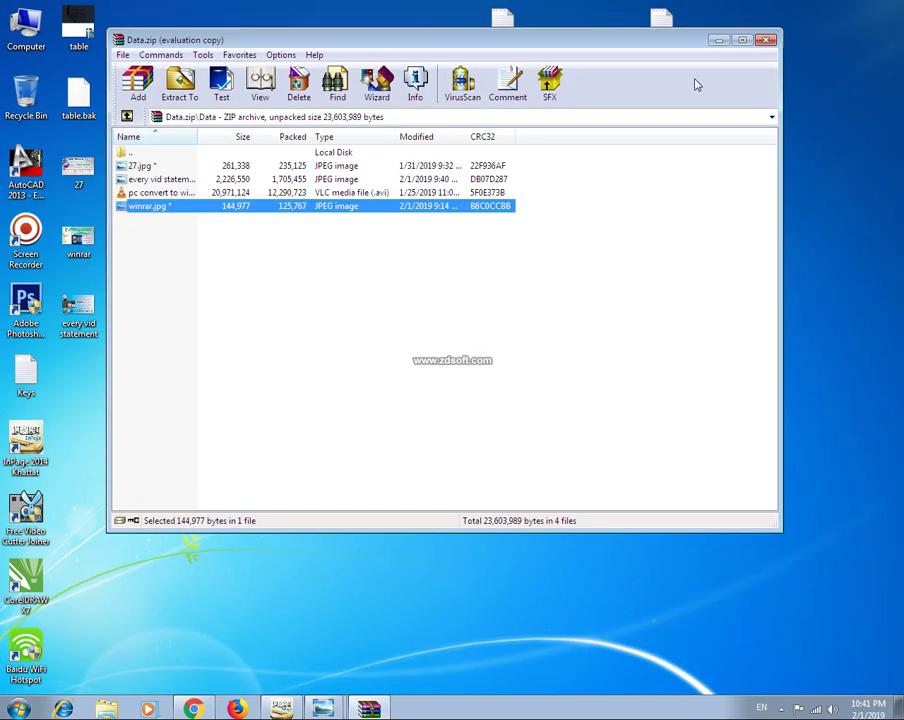
{"action": "left_click", "coordinate": [766, 41]}
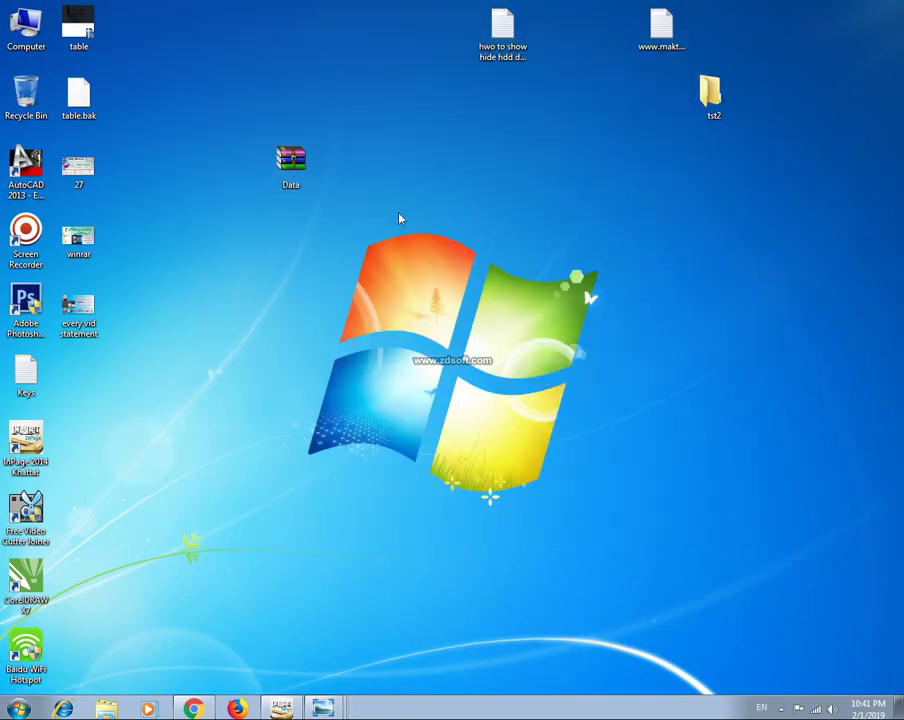